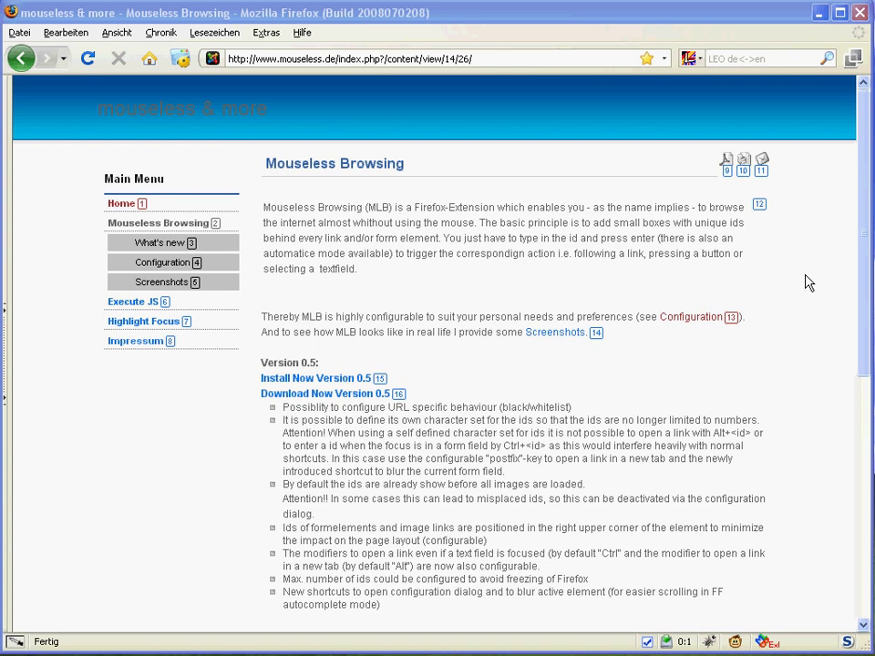
- Switch the Mouseless Browsing id type to the self-defined character set ASDFGHJKL and apply the settings
{"action": "left_click", "coordinate": [763, 641]}
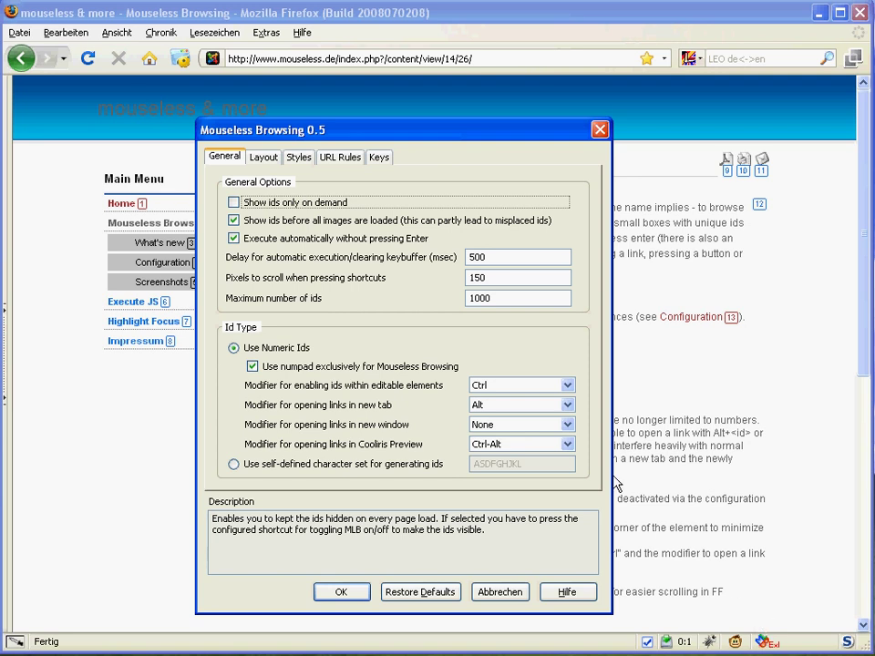
{"action": "left_click", "coordinate": [308, 467]}
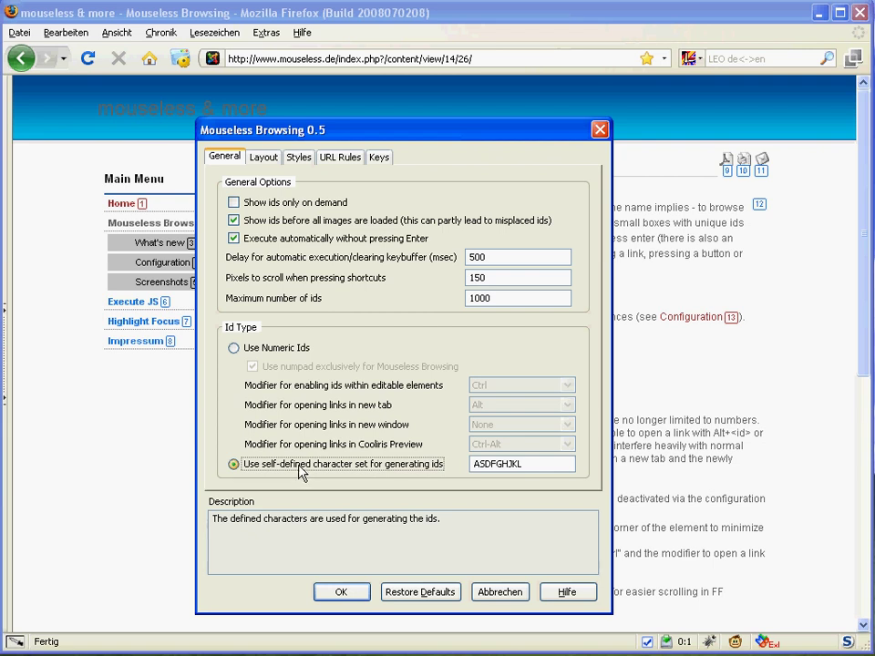
{"action": "left_click", "coordinate": [341, 592]}
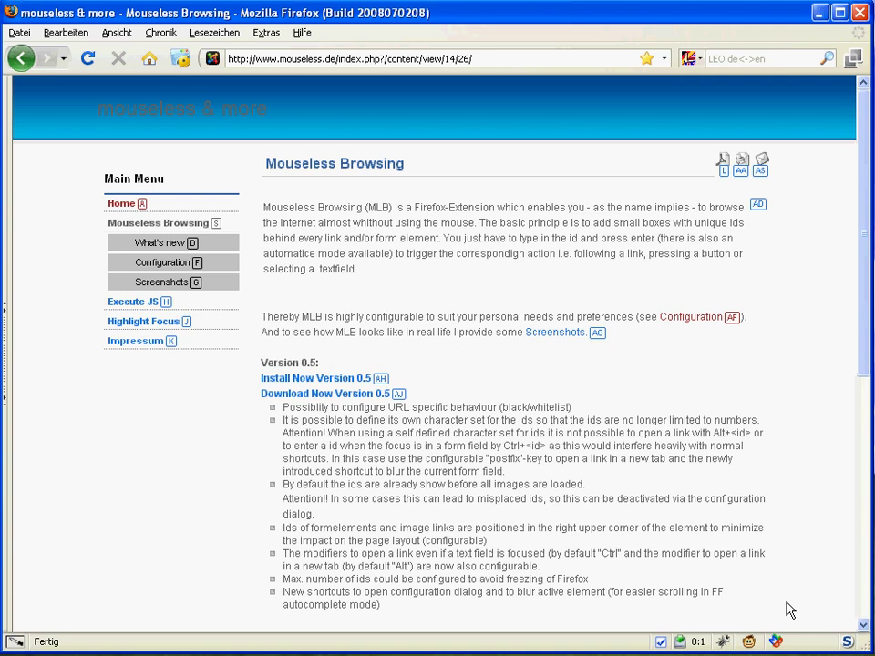
- Reopen the Mouseless Browsing settings and set the id type to numeric ids
{"action": "left_click", "coordinate": [780, 638]}
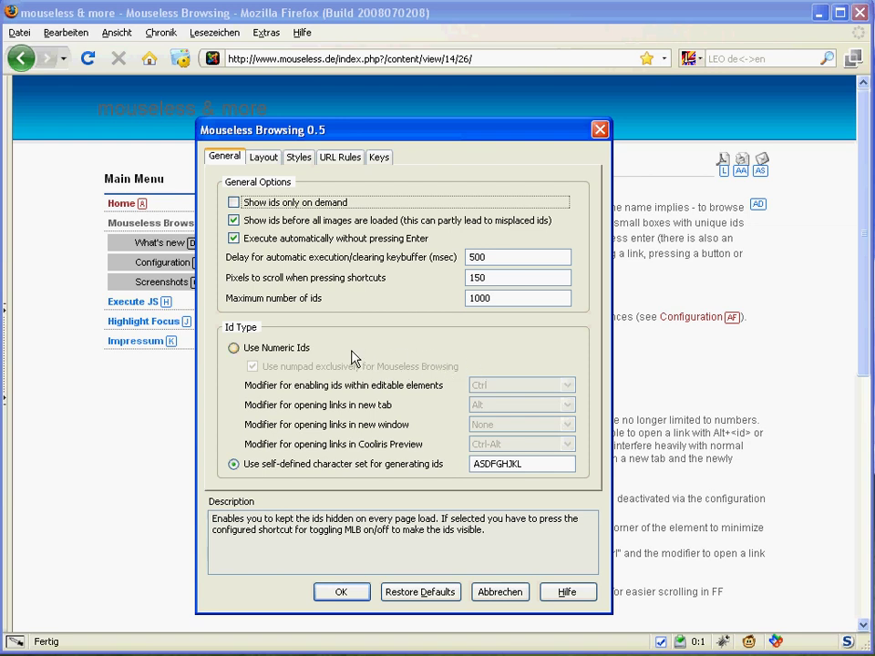
{"action": "left_click", "coordinate": [274, 352]}
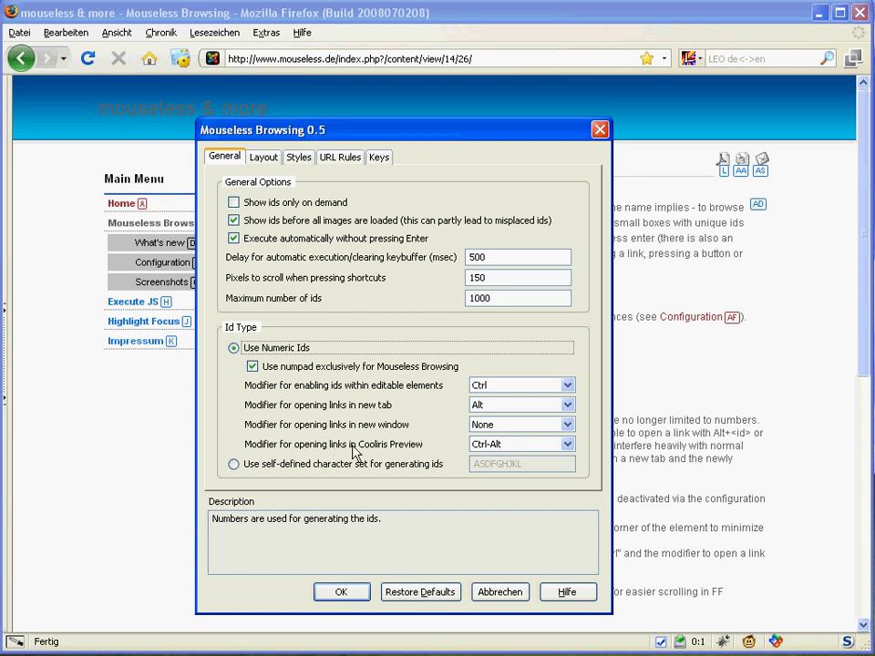
- Set the modifier for opening links in a new window to Ctrl-Alt and the Cooliris Preview modifier to None
{"action": "left_click", "coordinate": [496, 426]}
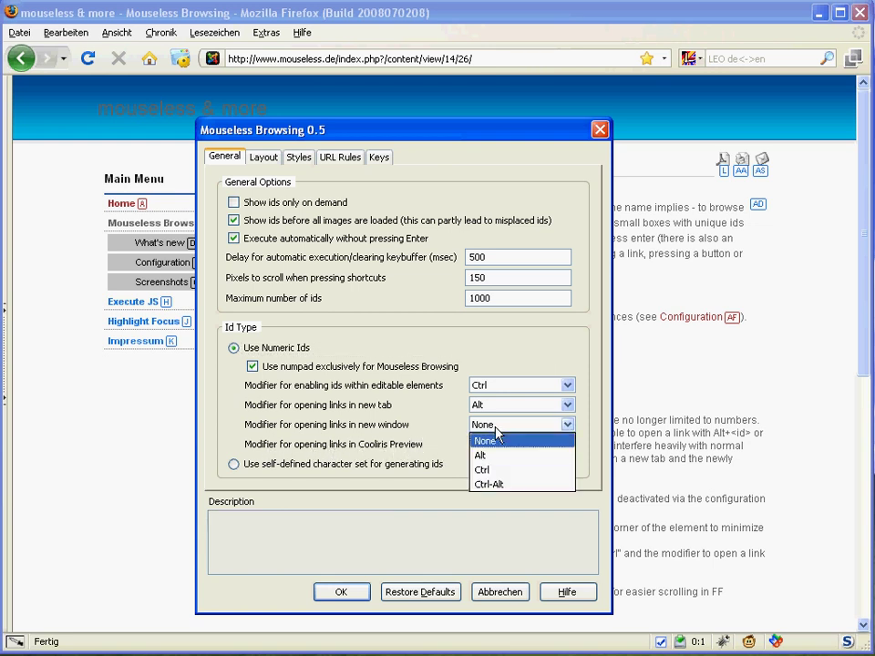
{"action": "left_click", "coordinate": [502, 484]}
{"action": "left_click", "coordinate": [497, 446]}
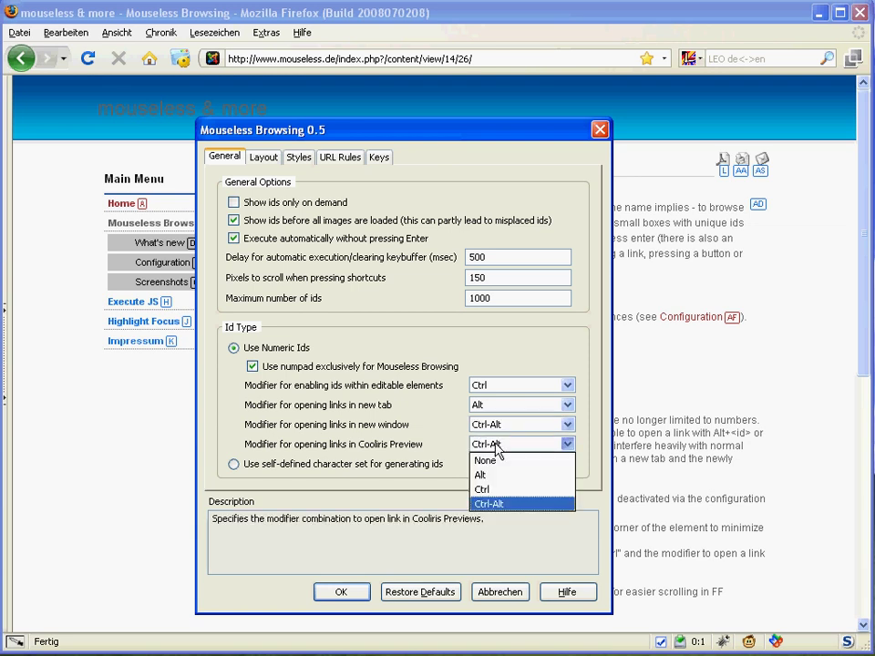
{"action": "left_click", "coordinate": [507, 462]}
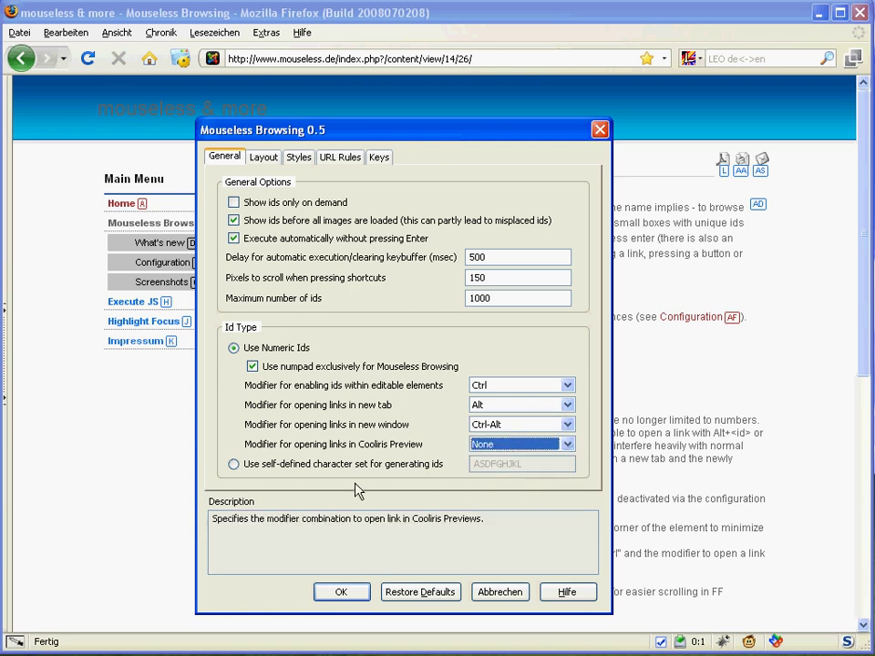
- Set the new window modifier to None and the Cooliris Preview modifier to Ctrl-Alt, and apply the settings
{"action": "left_click", "coordinate": [567, 425]}
{"action": "left_click", "coordinate": [517, 442]}
{"action": "left_click", "coordinate": [517, 445]}
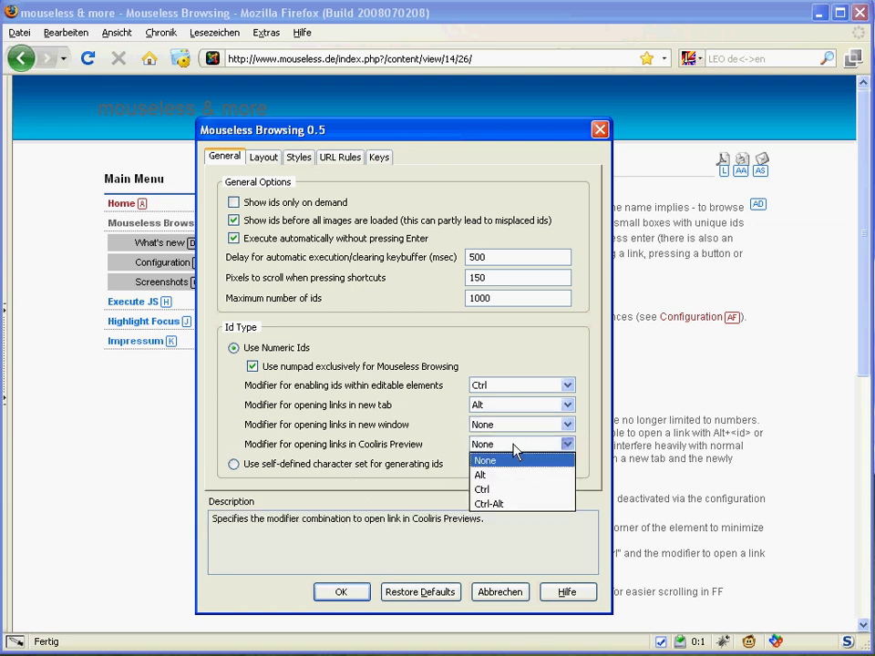
{"action": "left_click", "coordinate": [513, 505]}
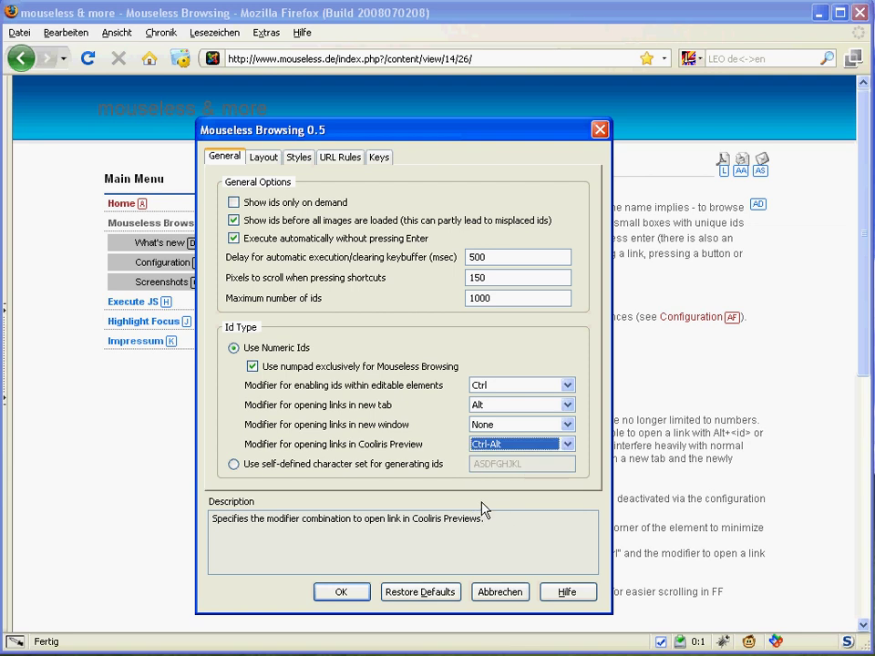
{"action": "left_click", "coordinate": [365, 597]}
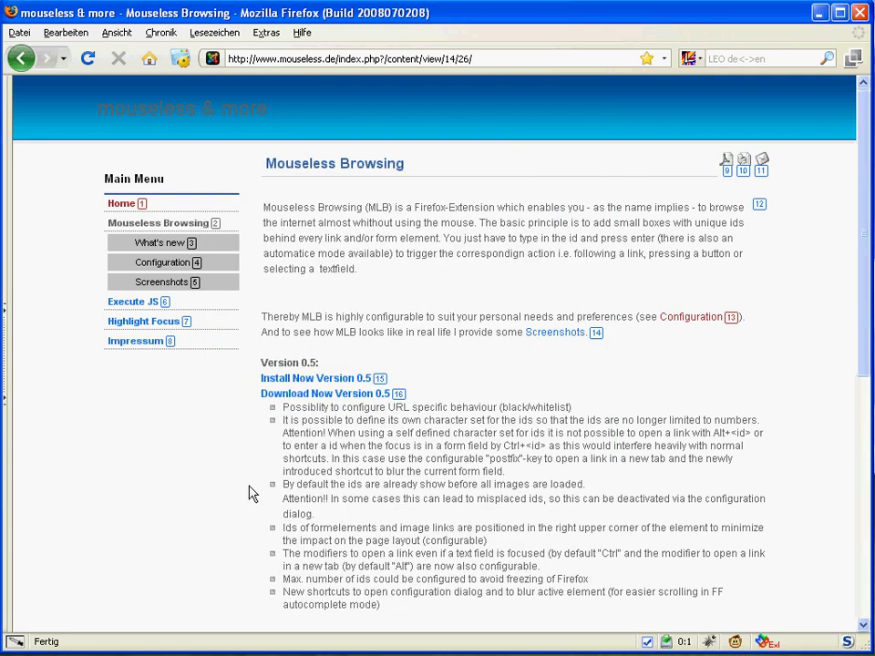
- Preview the Home link (id 1) and the What's new link (id 3) in Cooliris, closing each preview
{"action": "key", "text": "1"}
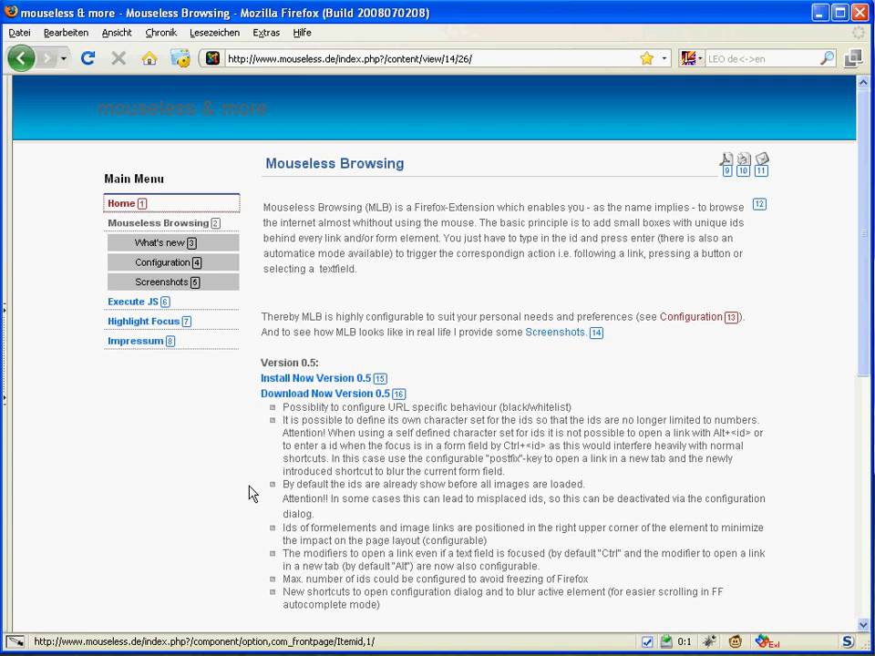
{"action": "key", "text": "ctrl+alt+Return"}
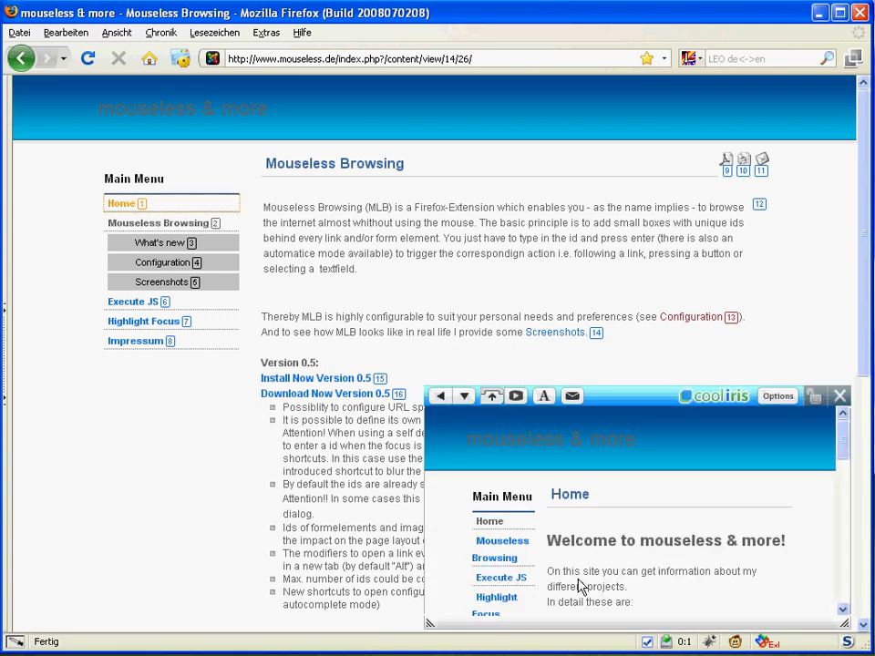
{"action": "key", "text": "Escape"}
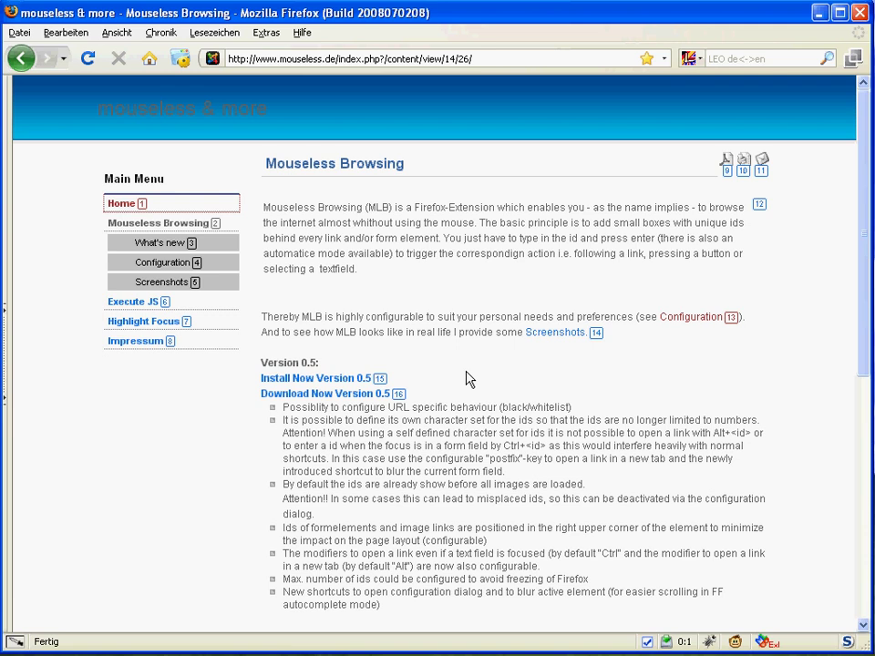
{"action": "key", "text": "3"}
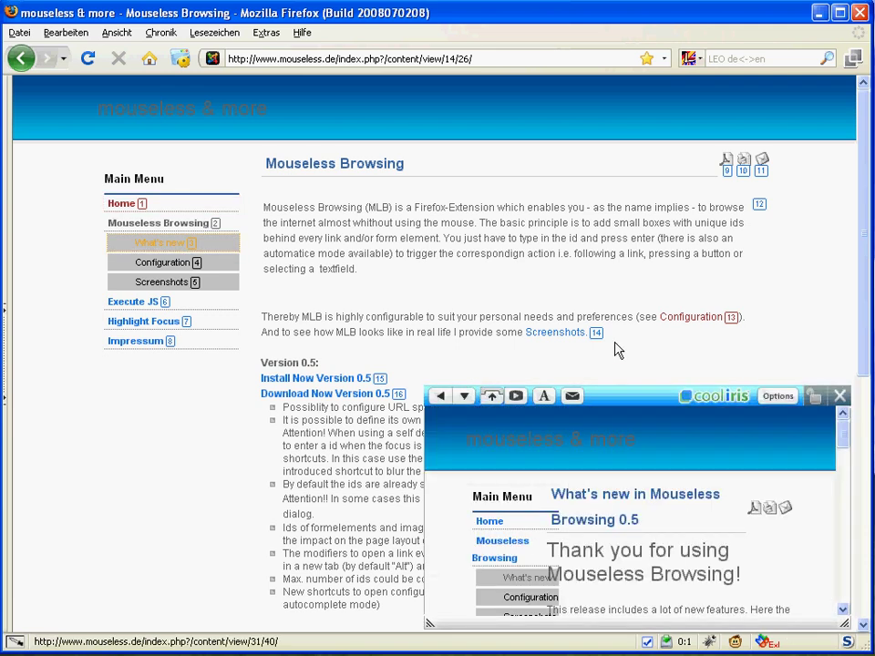
{"action": "key", "text": "Return"}
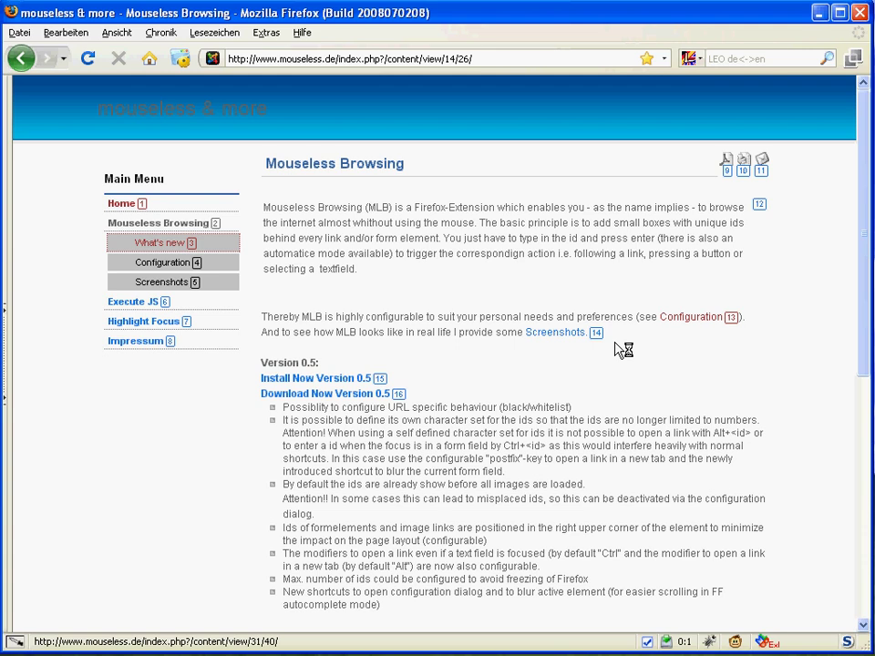
{"action": "left_click", "coordinate": [765, 643]}
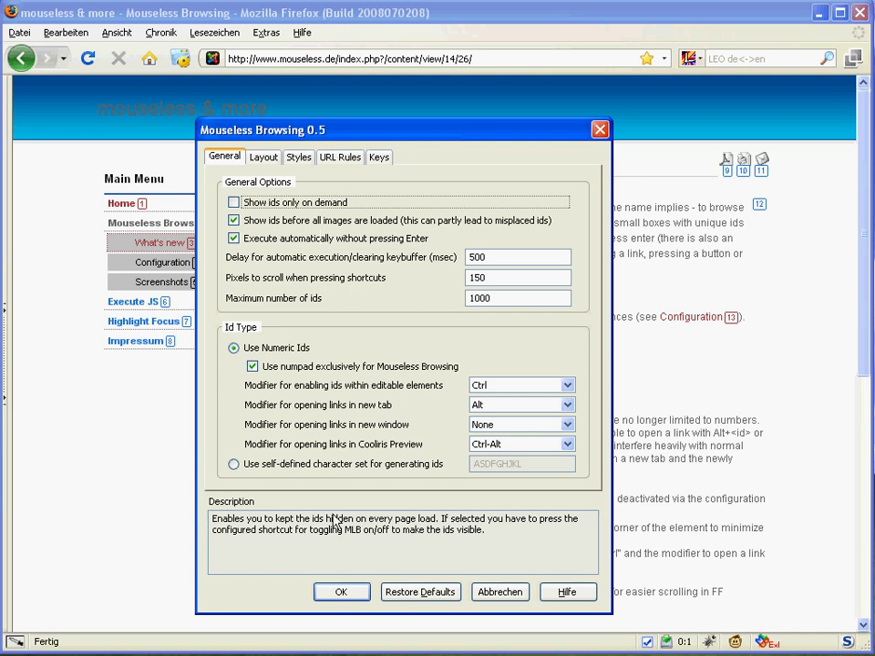
{"action": "left_click", "coordinate": [339, 591]}
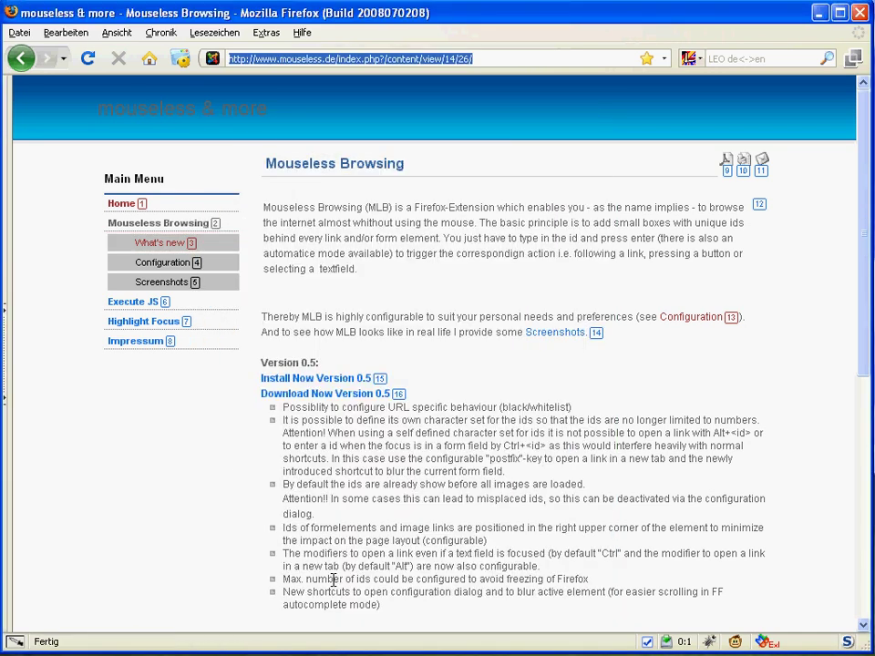
- Load the cnn.com website in the current tab
{"action": "type", "text": "cnn."}
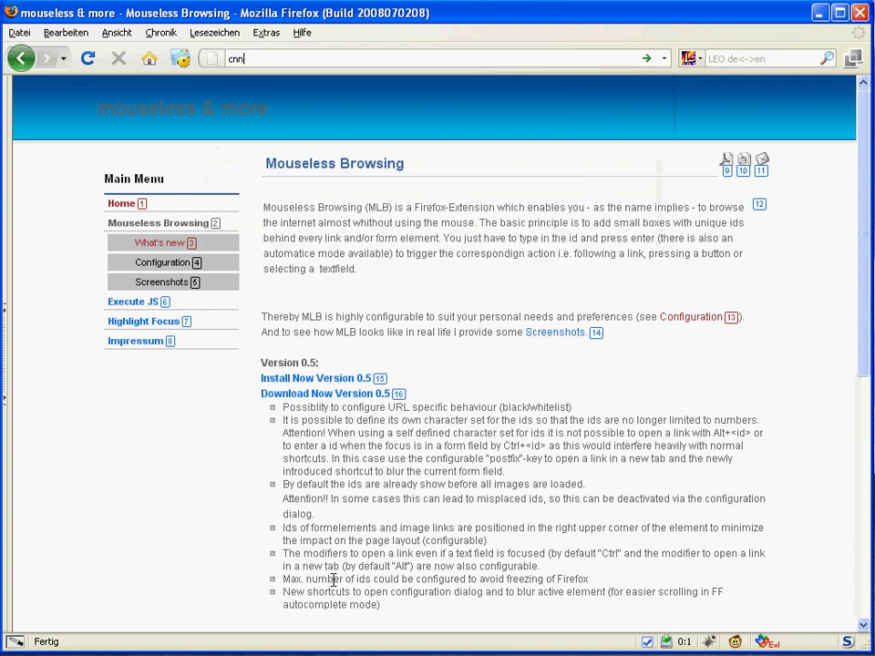
{"action": "type", "text": "com"}
{"action": "key", "text": "Return"}
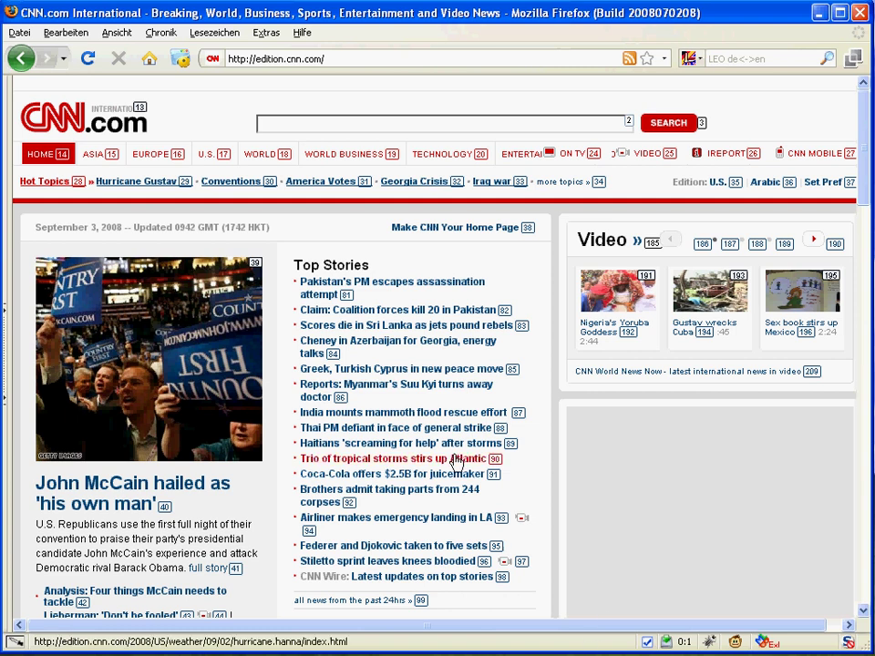
- Review the maximum number of ids and the Layout options in the Mouseless Browsing settings, and close the dialog
{"action": "left_click", "coordinate": [776, 645]}
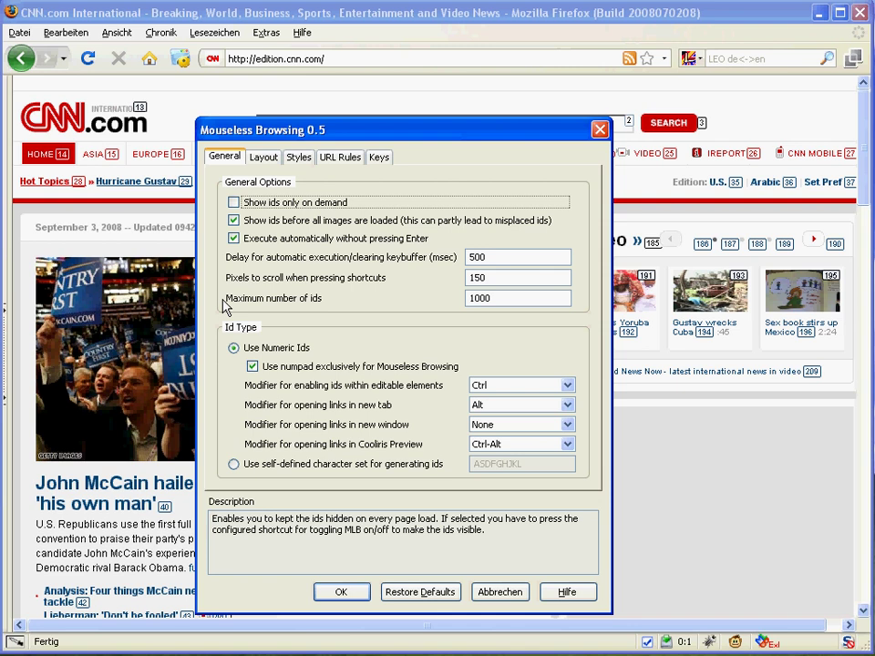
{"action": "left_click", "coordinate": [516, 299]}
{"action": "left_click_drag", "start_coordinate": [515, 299], "coordinate": [453, 303]}
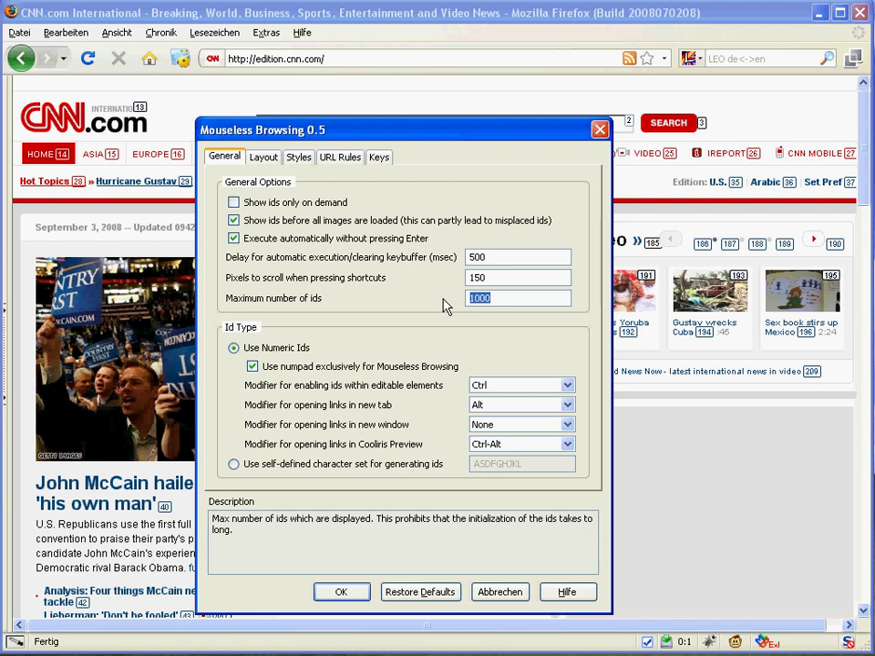
{"action": "left_click", "coordinate": [530, 295]}
{"action": "left_click", "coordinate": [264, 158]}
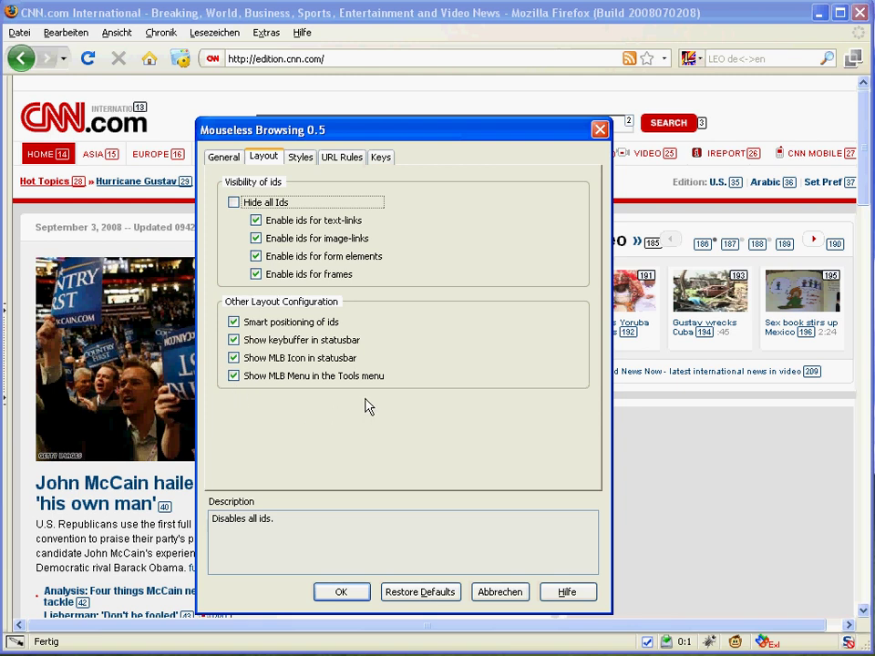
{"action": "left_click", "coordinate": [360, 590]}
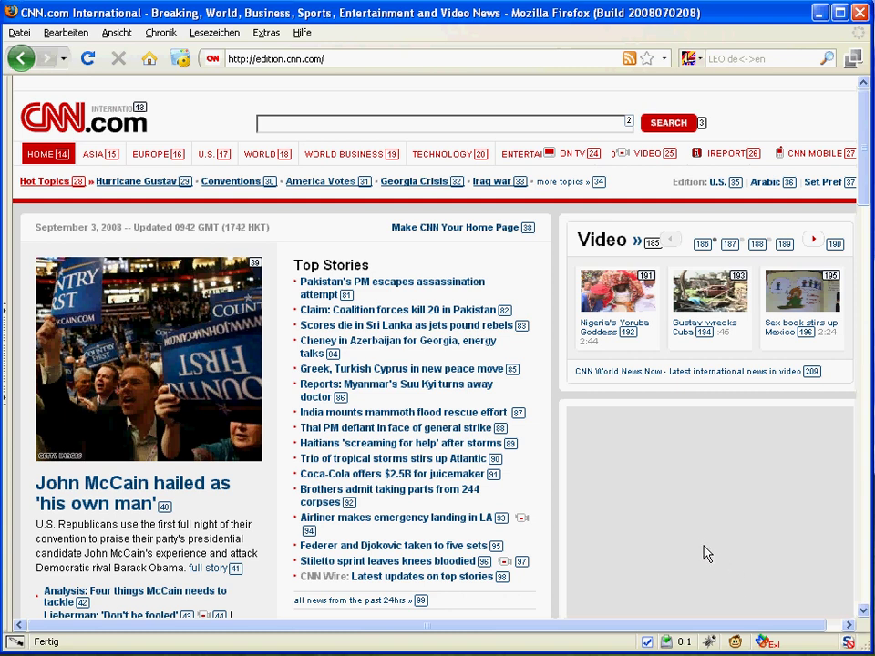
- Check the extension's Layout options again and find its Mouseless Browsing entry among the browser's tools
{"action": "left_click", "coordinate": [766, 643]}
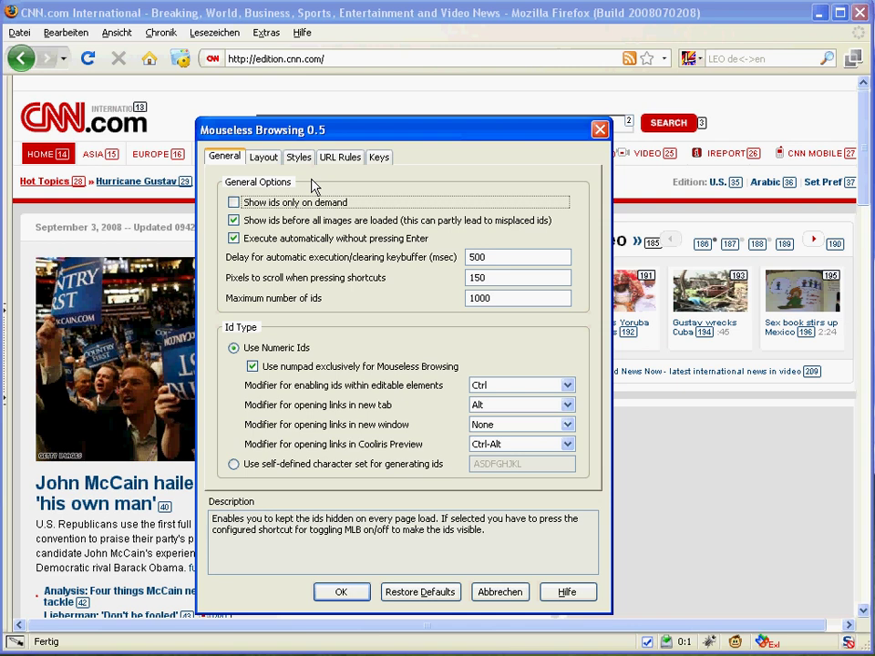
{"action": "left_click", "coordinate": [266, 159]}
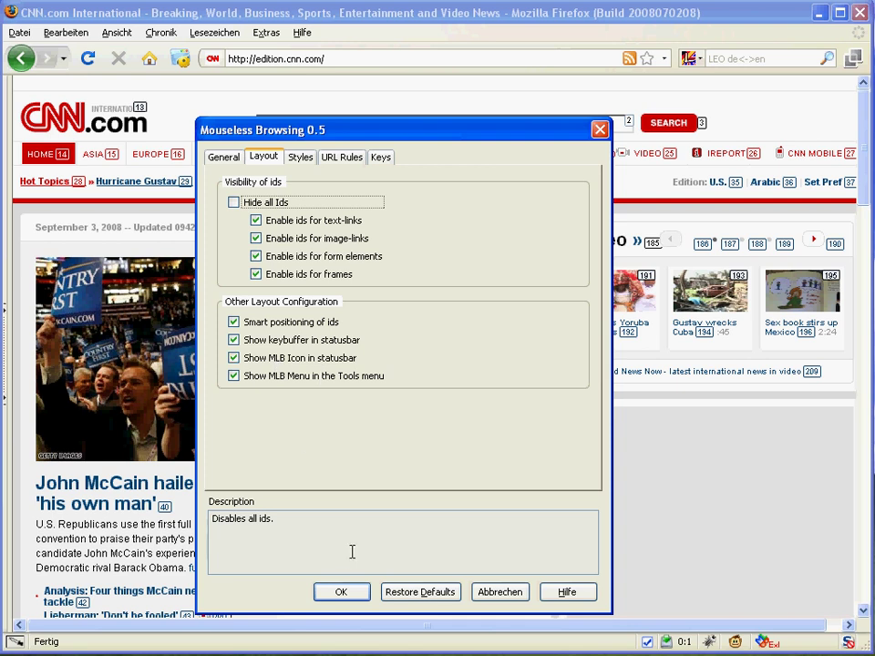
{"action": "left_click", "coordinate": [344, 594]}
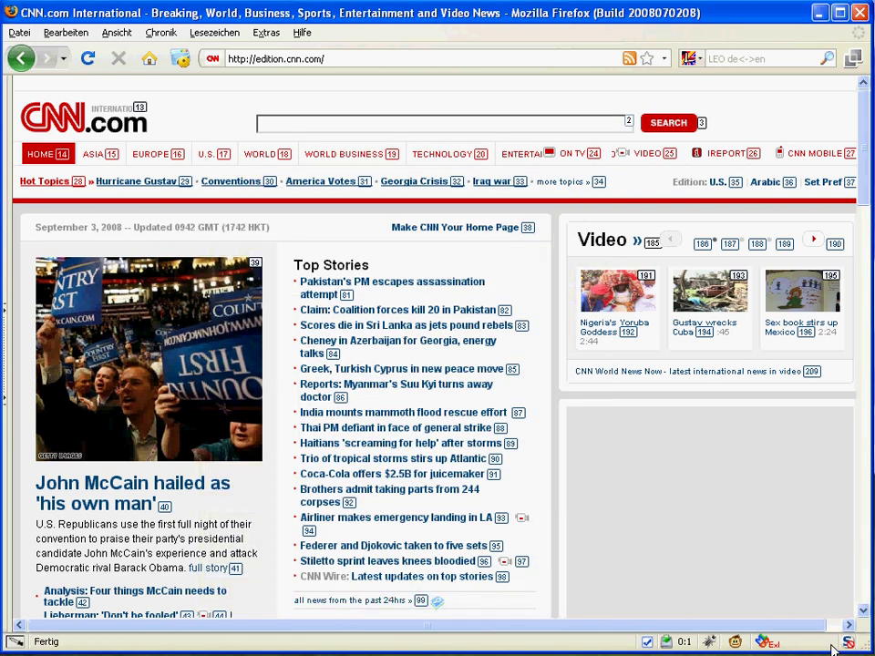
{"action": "left_click", "coordinate": [258, 38]}
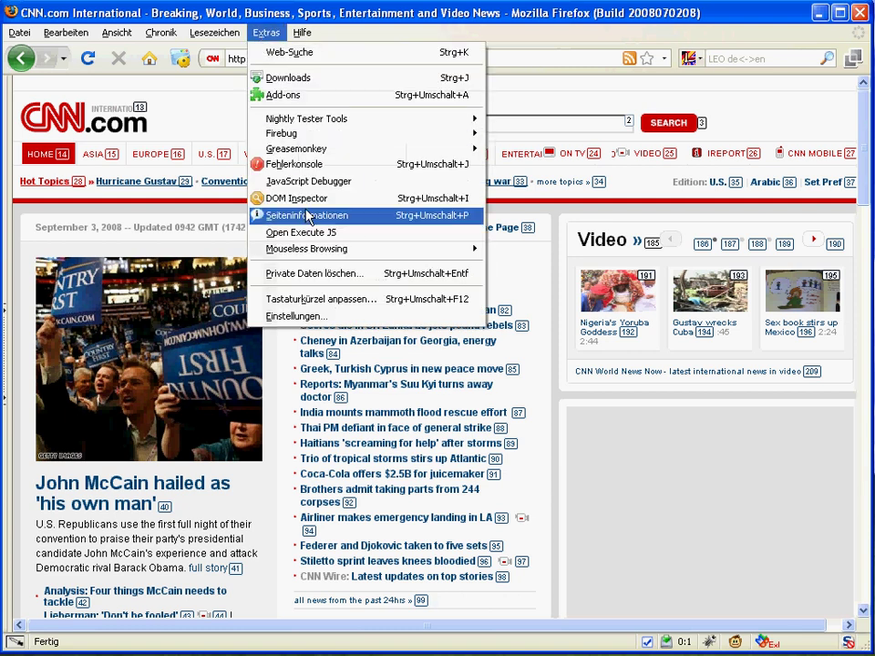
{"action": "mouse_move", "coordinate": [321, 247]}
- Reopen the Mouseless Browsing settings and review the Layout options and the id span styles
{"action": "key", "text": "ctrl+shift+alt+m"}
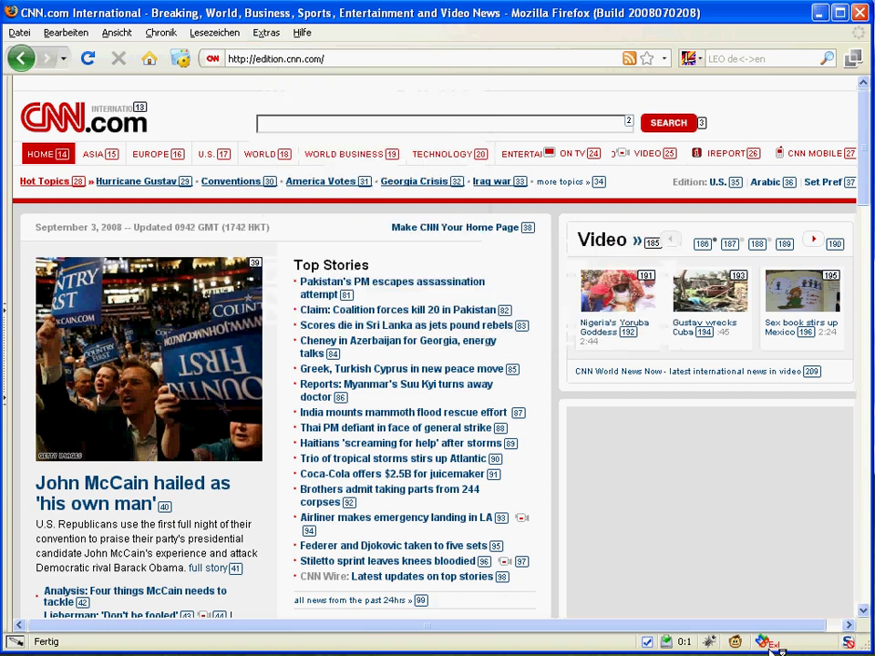
{"action": "left_click", "coordinate": [277, 159]}
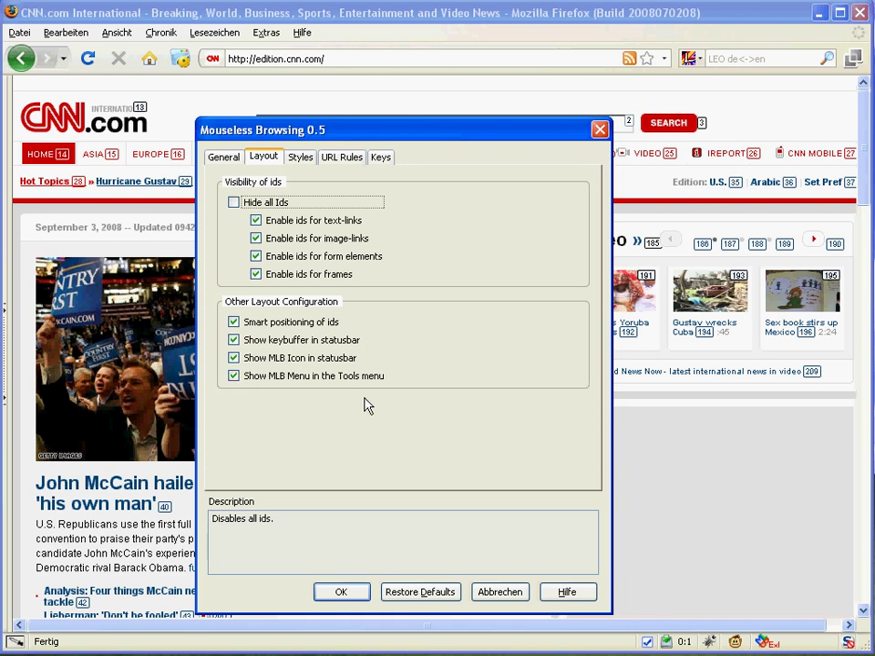
{"action": "left_click", "coordinate": [299, 162]}
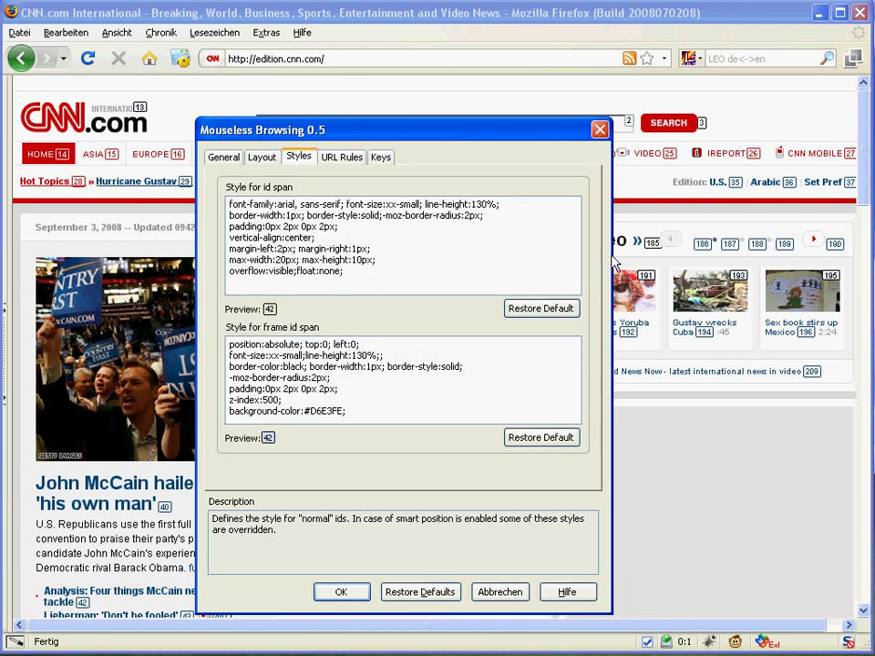
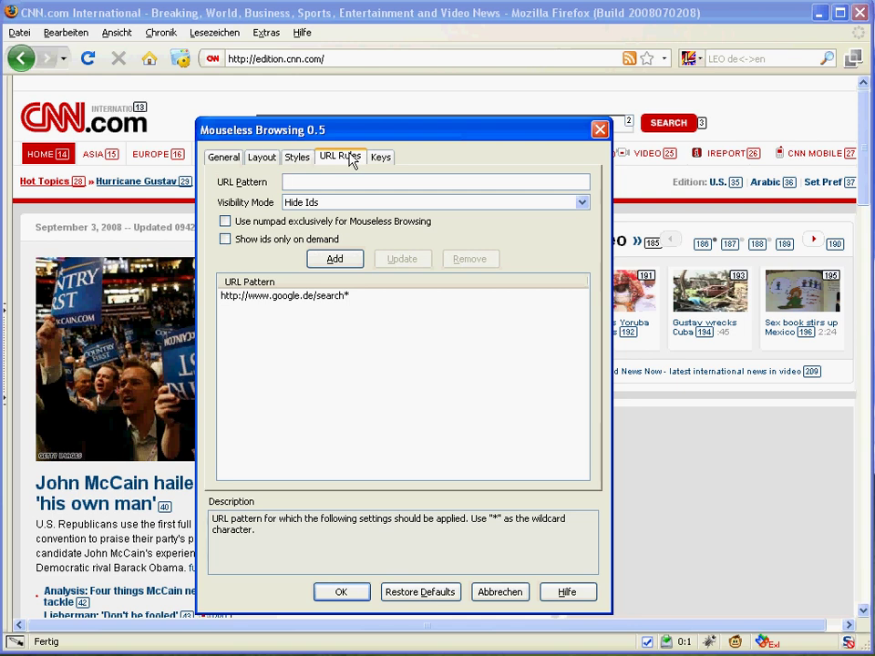
{"action": "left_click", "coordinate": [270, 295]}
{"action": "left_click", "coordinate": [475, 262]}
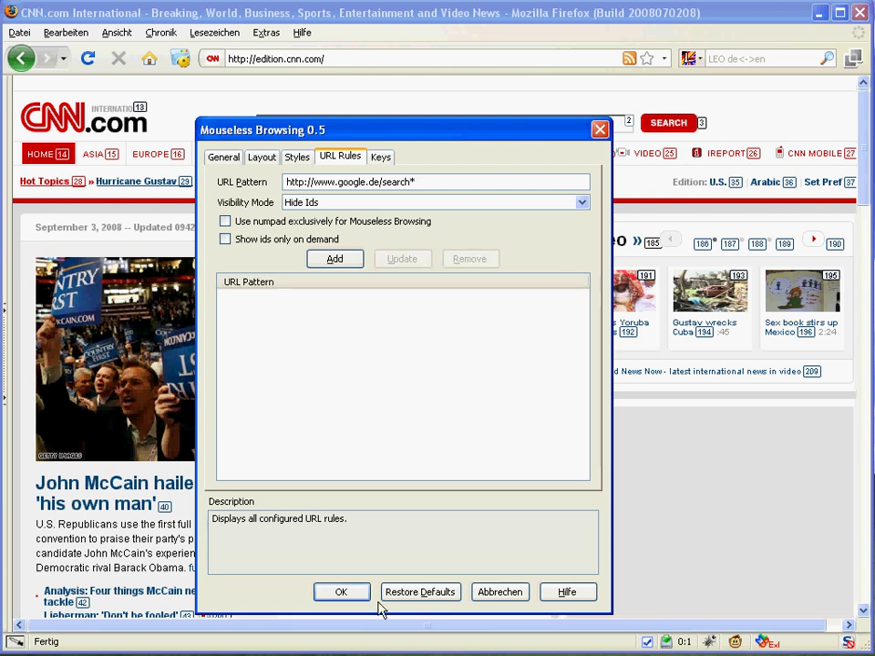
{"action": "left_click", "coordinate": [338, 591]}
- Open the Google Deutschland page from the address history and search for "mouseless"
{"action": "key", "text": "ctrl+l"}
{"action": "type", "text": "g"}
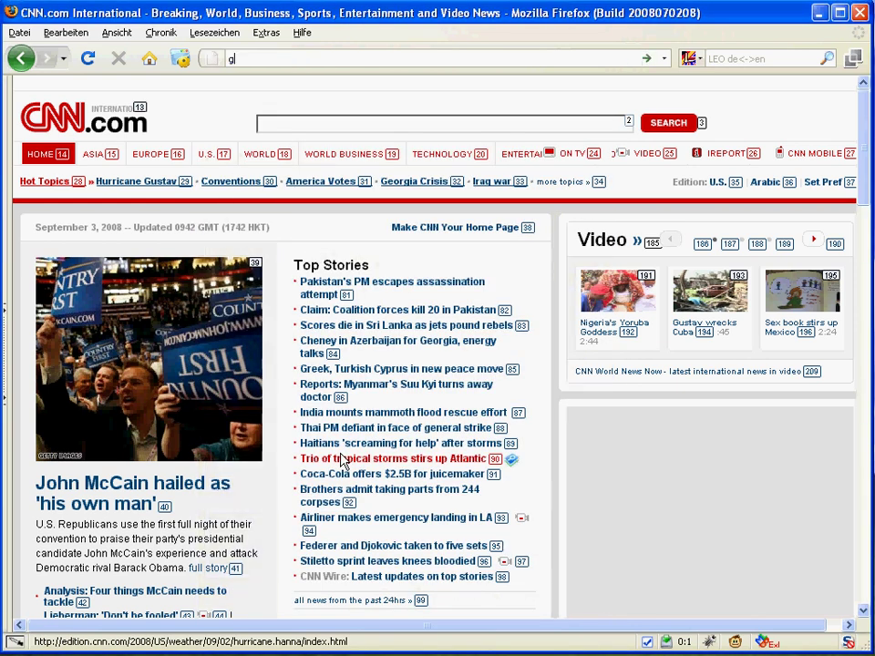
{"action": "key", "text": "Down"}
{"action": "key", "text": "Return"}
{"action": "type", "text": "mou"}
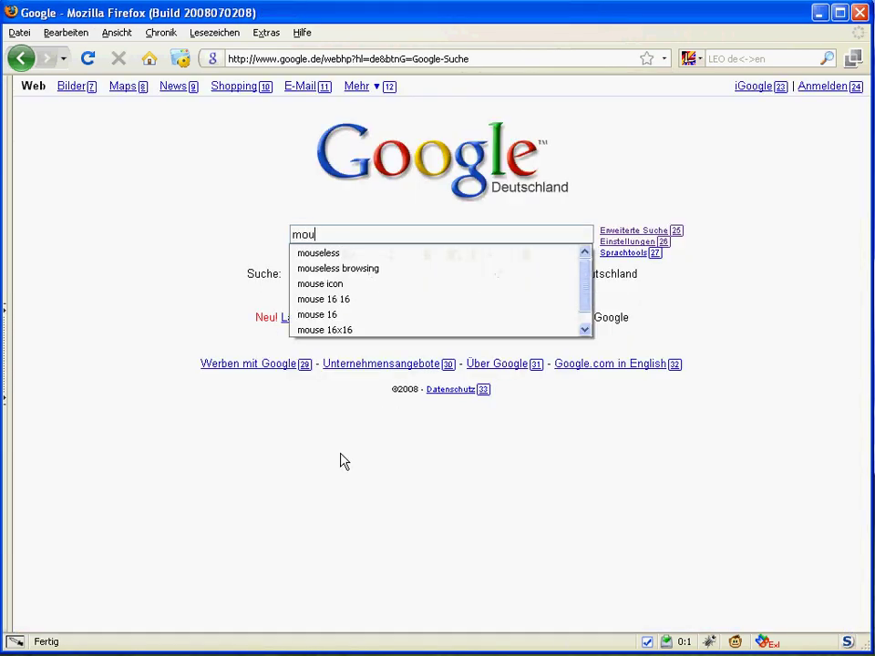
{"action": "type", "text": "seless"}
{"action": "key", "text": "Return"}
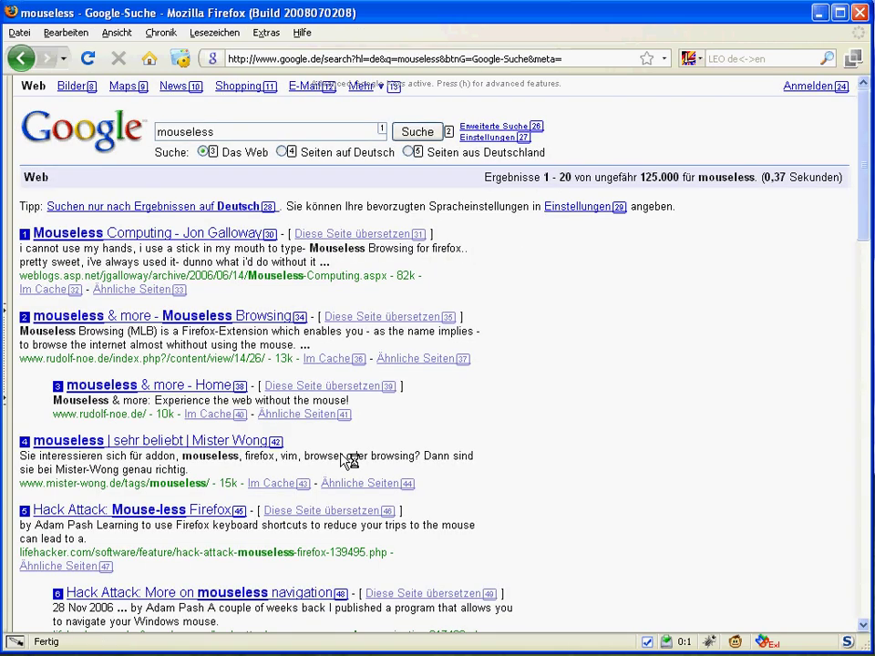
- Step down and back up through the Google search results with the keyboard navigation, ending on the first result
{"action": "key", "text": "j"}
{"action": "key", "text": "j"}
{"action": "key", "text": "j"}
{"action": "key", "text": "j"}
{"action": "key", "text": "j"}
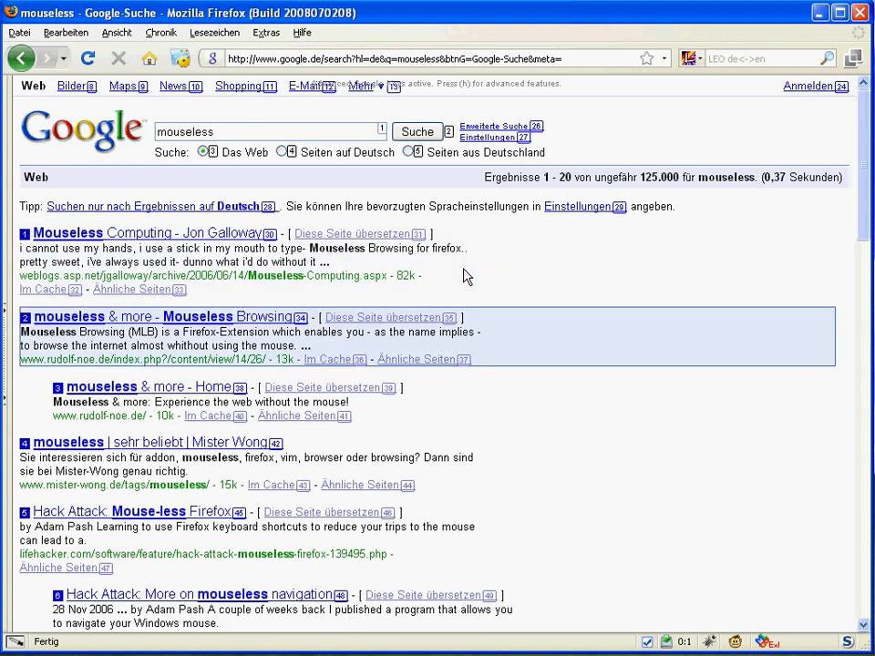
{"action": "key", "text": "k"}
{"action": "key", "text": "k"}
{"action": "key", "text": "k"}
{"action": "key", "text": "k"}
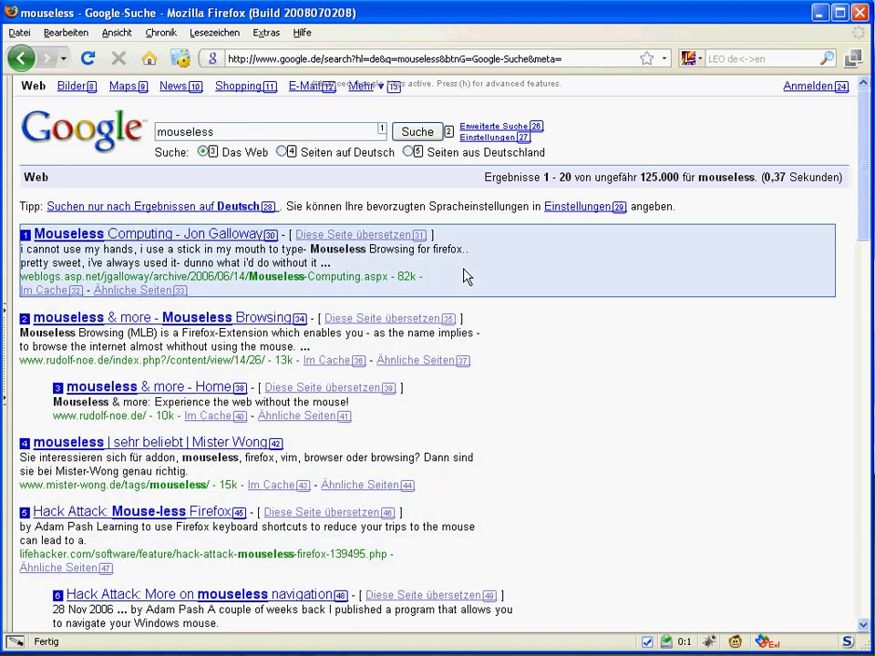
{"action": "key", "text": "j"}
{"action": "key", "text": "j"}
{"action": "key", "text": "j"}
{"action": "key", "text": "j"}
{"action": "key", "text": "j"}
{"action": "key", "text": "j"}
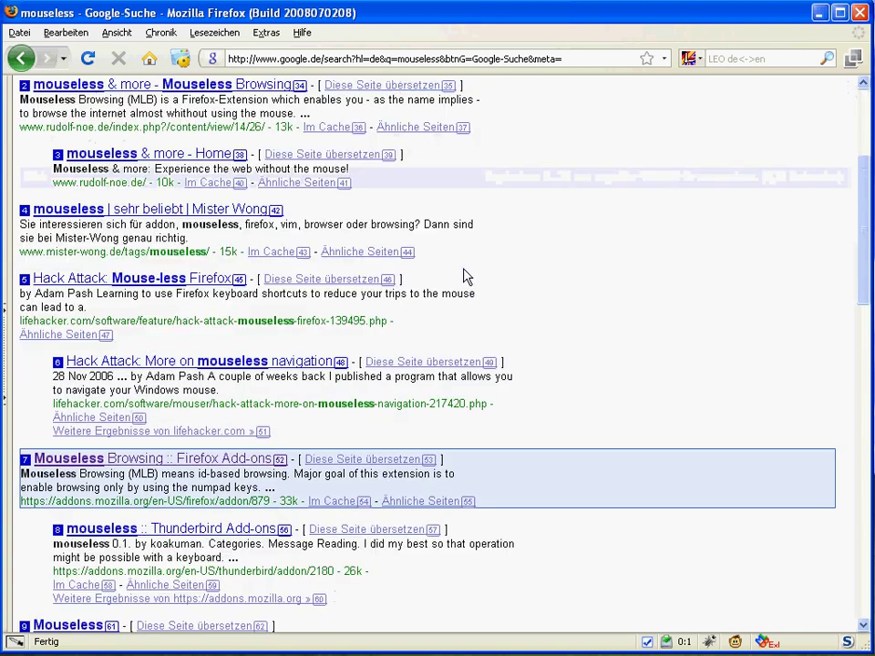
{"action": "key", "text": "j"}
{"action": "key", "text": "k"}
{"action": "key", "text": "k"}
{"action": "key", "text": "k"}
{"action": "key", "text": "k"}
{"action": "key", "text": "k"}
{"action": "key", "text": "k"}
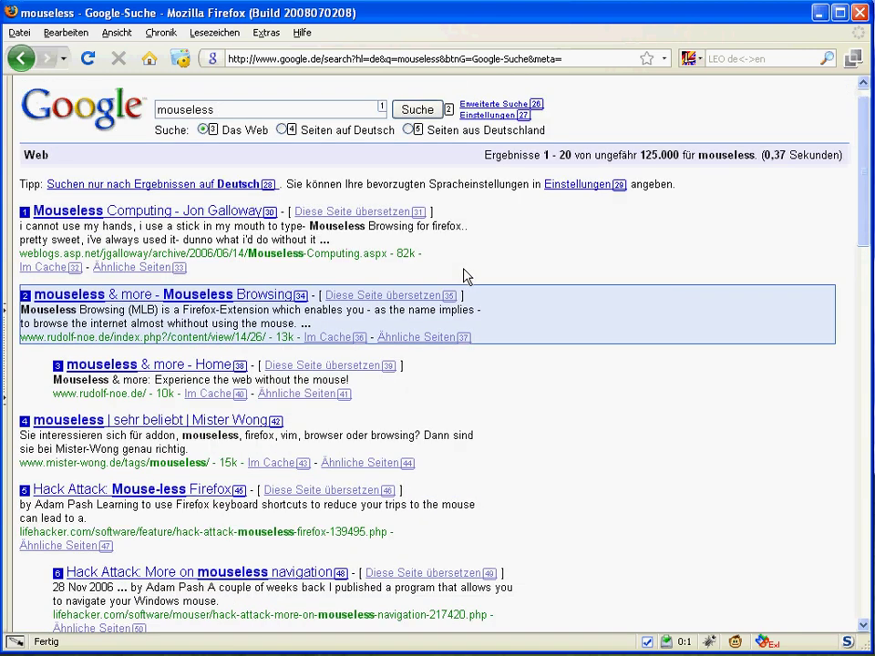
{"action": "key", "text": "k"}
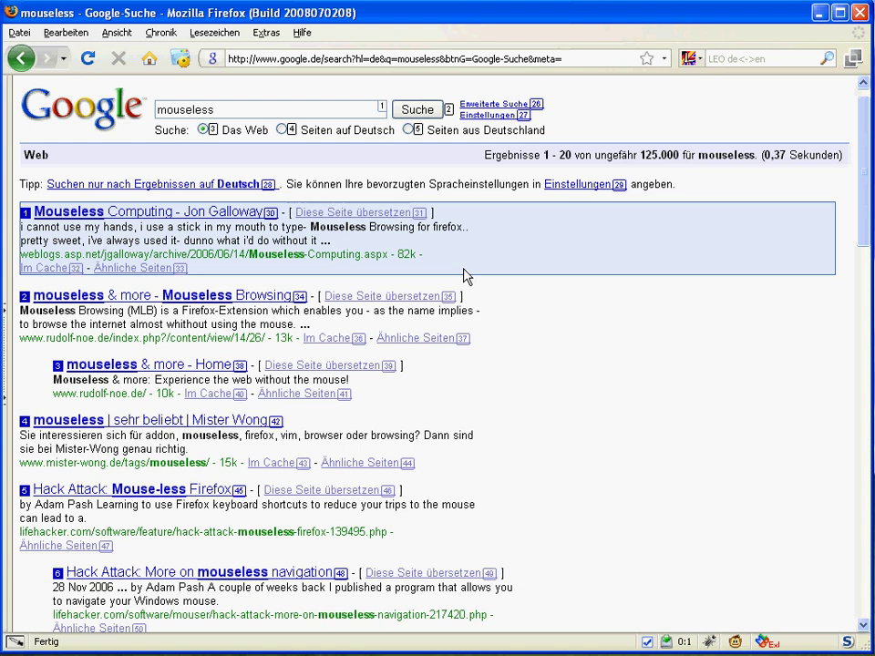
{"action": "key", "text": "ctrl+shift+u"}
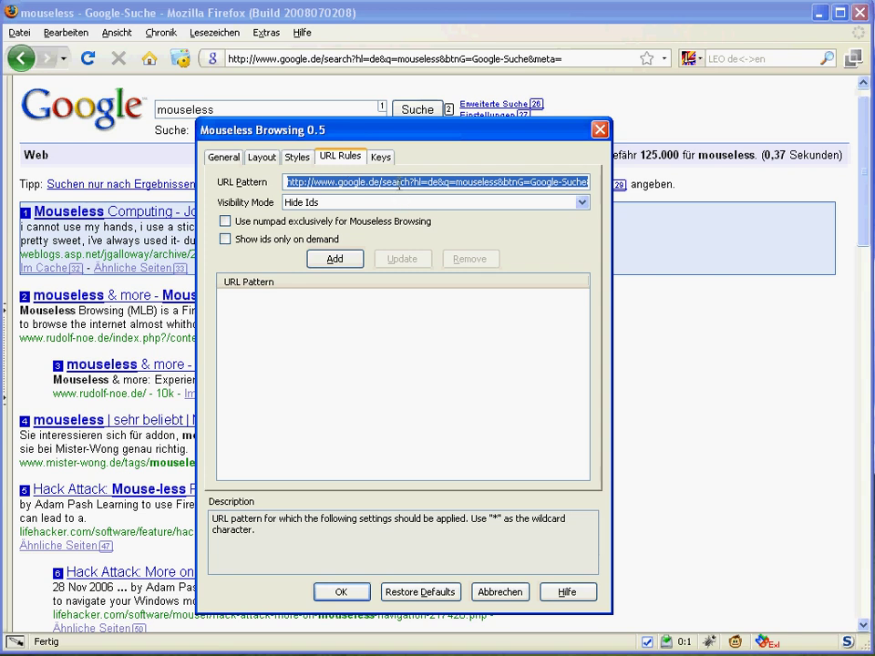
{"action": "left_click", "coordinate": [402, 181]}
{"action": "key", "text": "End"}
{"action": "key", "text": "BackSpace"}
{"action": "key", "text": "BackSpace"}
{"action": "key", "text": "BackSpace"}
{"action": "key", "text": "BackSpace"}
{"action": "key", "text": "BackSpace"}
{"action": "key", "text": "BackSpace"}
{"action": "key", "text": "BackSpace"}
{"action": "key", "text": "BackSpace"}
{"action": "key", "text": "BackSpace"}
{"action": "key", "text": "BackSpace"}
{"action": "key", "text": "BackSpace"}
{"action": "key", "text": "BackSpace"}
{"action": "key", "text": "BackSpace"}
{"action": "key", "text": "BackSpace"}
{"action": "key", "text": "BackSpace"}
{"action": "key", "text": "BackSpace"}
{"action": "key", "text": "BackSpace"}
{"action": "key", "text": "BackSpace"}
{"action": "key", "text": "BackSpace"}
{"action": "key", "text": "BackSpace"}
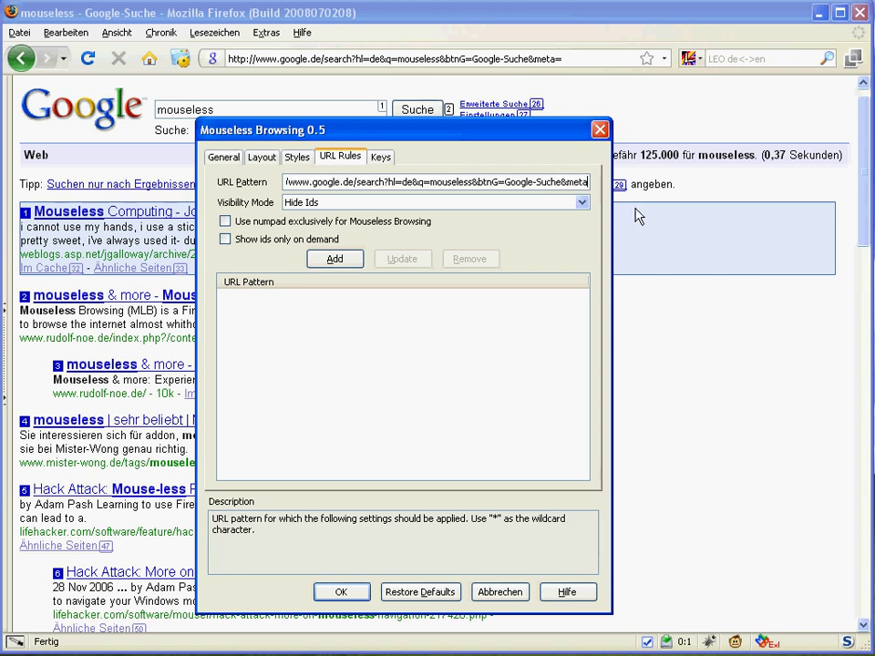
{"action": "key", "text": "BackSpace"}
{"action": "key", "text": "BackSpace"}
{"action": "key", "text": "BackSpace"}
{"action": "key", "text": "BackSpace"}
{"action": "key", "text": "BackSpace"}
{"action": "key", "text": "BackSpace"}
{"action": "key", "text": "BackSpace"}
{"action": "key", "text": "BackSpace"}
{"action": "key", "text": "BackSpace"}
{"action": "key", "text": "BackSpace"}
{"action": "key", "text": "BackSpace"}
{"action": "key", "text": "BackSpace"}
{"action": "key", "text": "BackSpace"}
{"action": "key", "text": "BackSpace"}
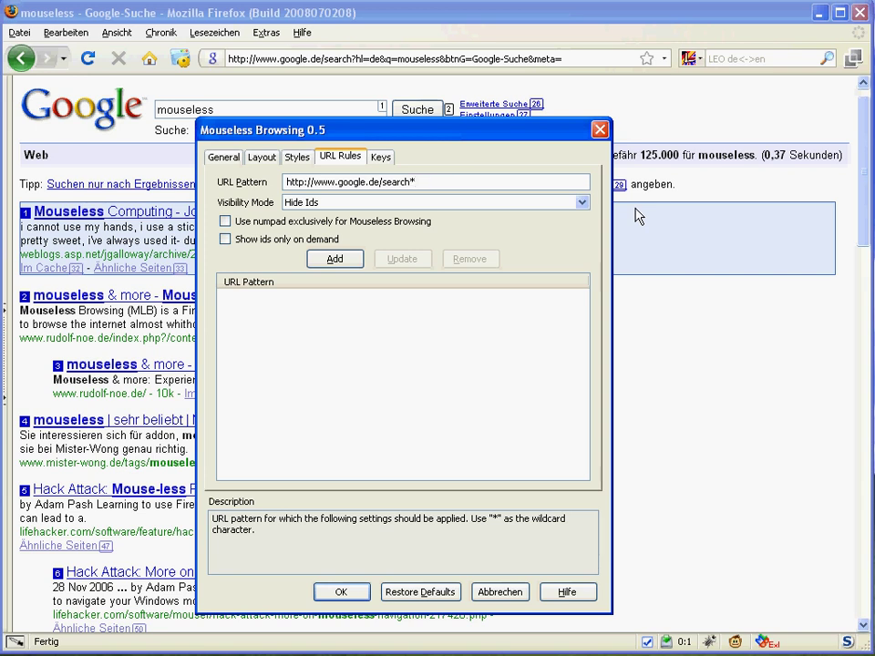
- Add the Google search rule with visibility mode Hide Ids and apply the settings
{"action": "key", "text": "Tab"}
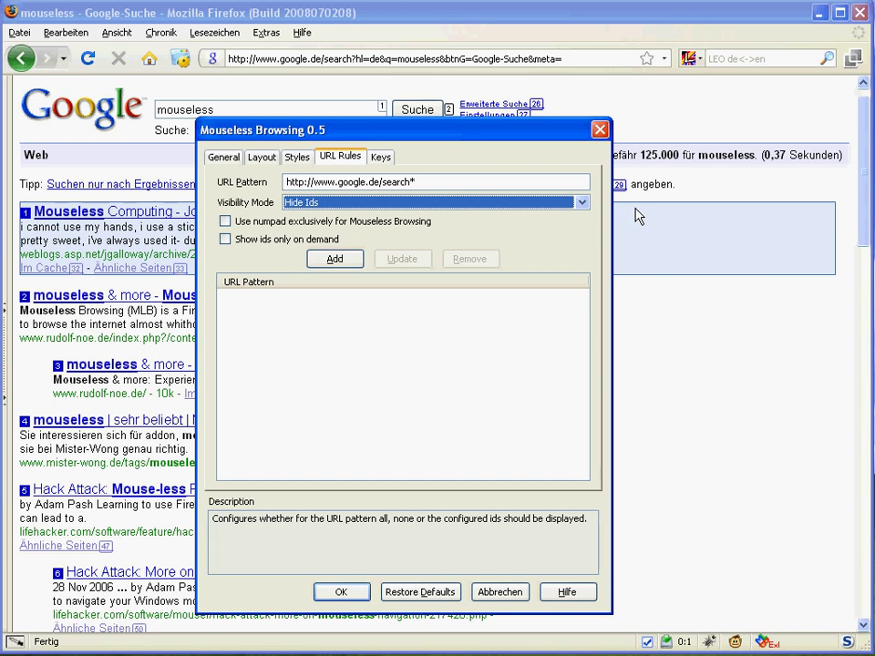
{"action": "left_click", "coordinate": [336, 261]}
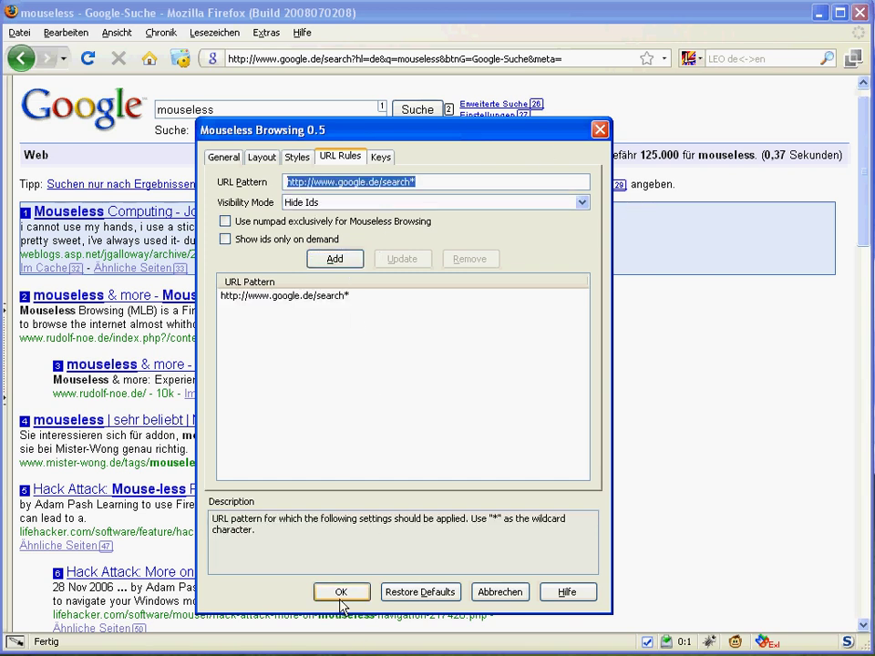
{"action": "left_click", "coordinate": [340, 592]}
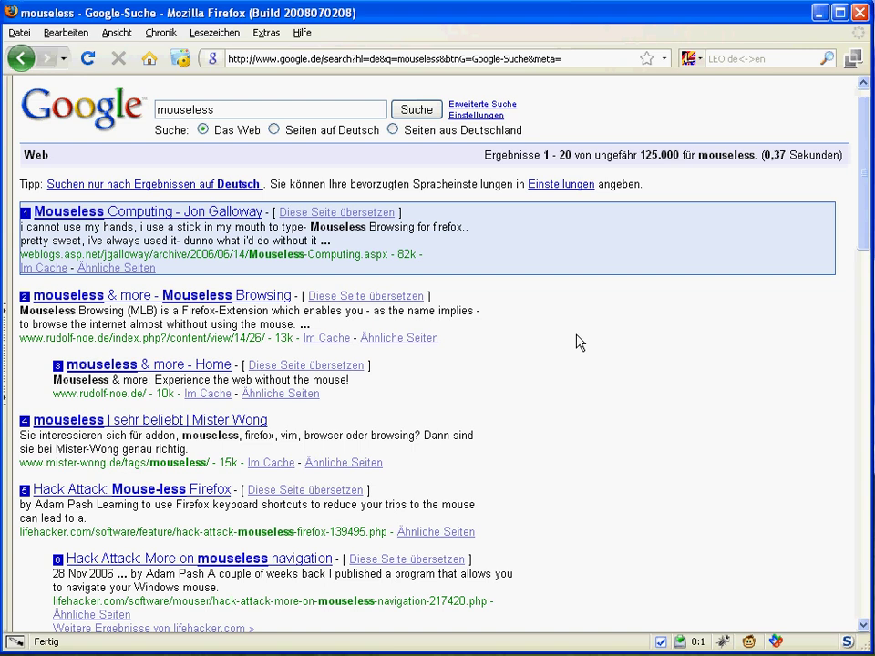
- Reopen the extension's settings and review the URL rules and the postfix keys for opening links in a new window or Cooliris Preview
{"action": "left_click", "coordinate": [779, 642]}
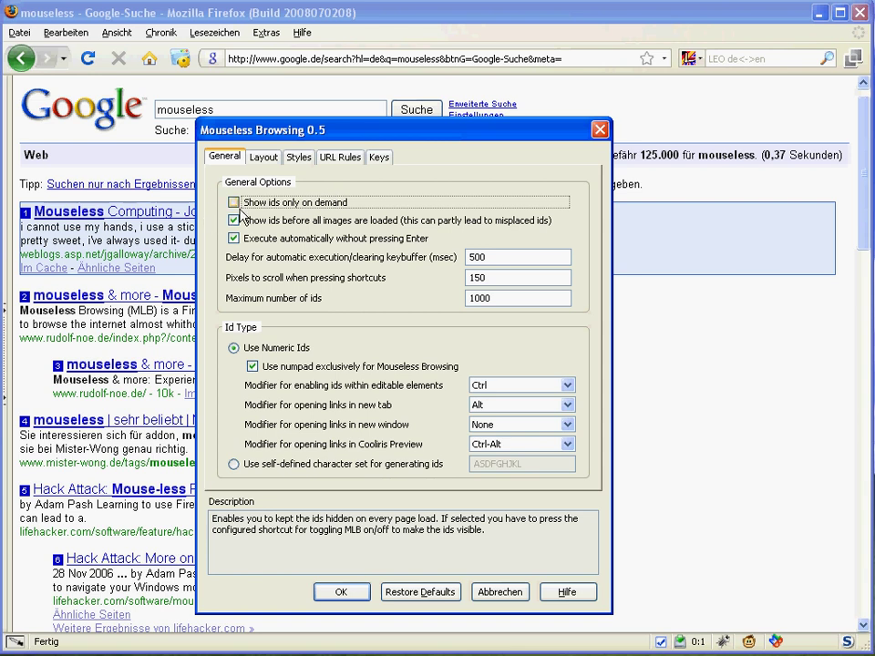
{"action": "left_click", "coordinate": [340, 157]}
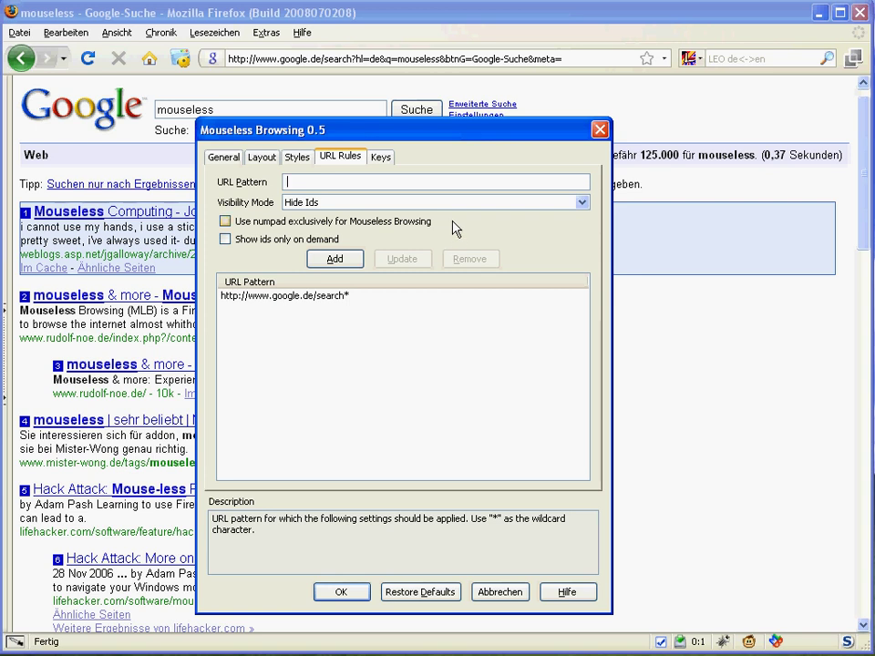
{"action": "left_click", "coordinate": [383, 160]}
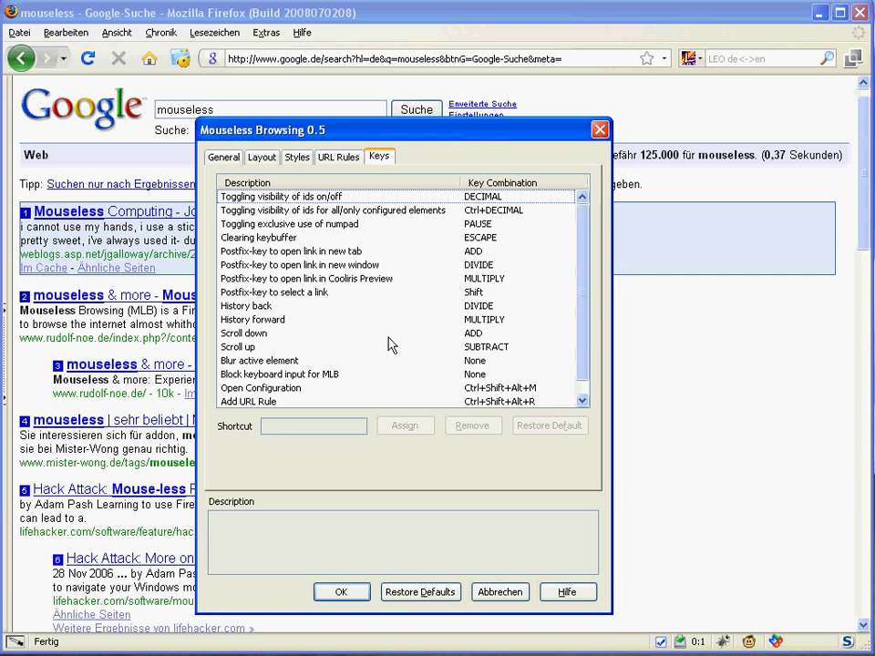
{"action": "left_click", "coordinate": [277, 266]}
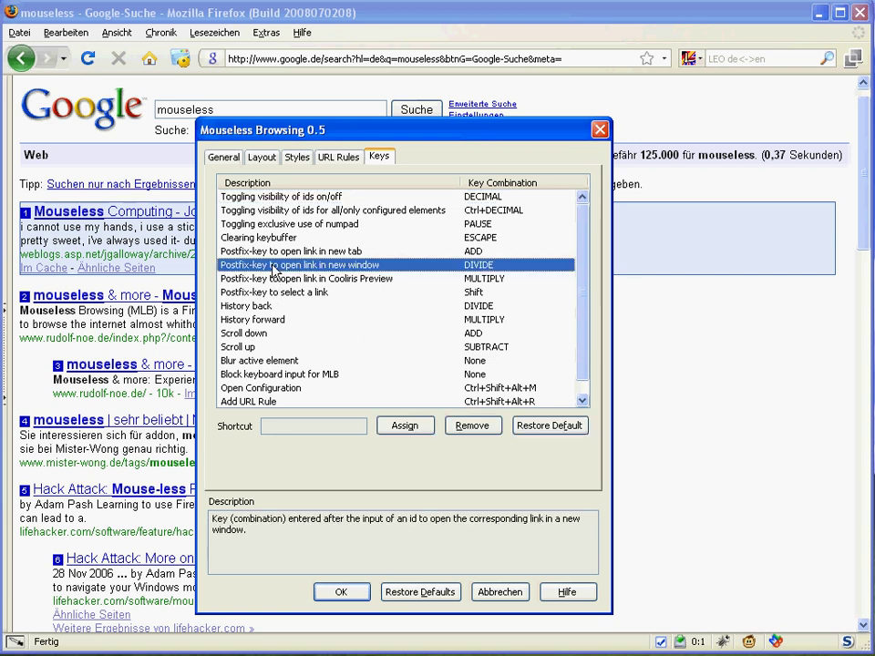
{"action": "key", "text": "Down"}
{"action": "key", "text": "Up"}
{"action": "key", "text": "Down"}
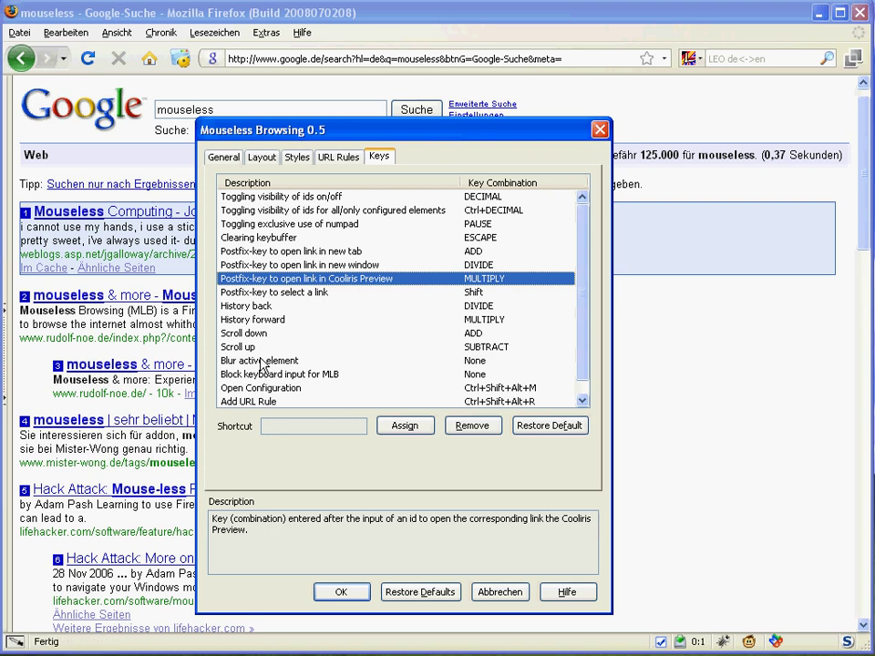
- Assign ESCAPE as the key combination for Blur active element and apply the settings
{"action": "left_click", "coordinate": [258, 374]}
{"action": "key", "text": "Up"}
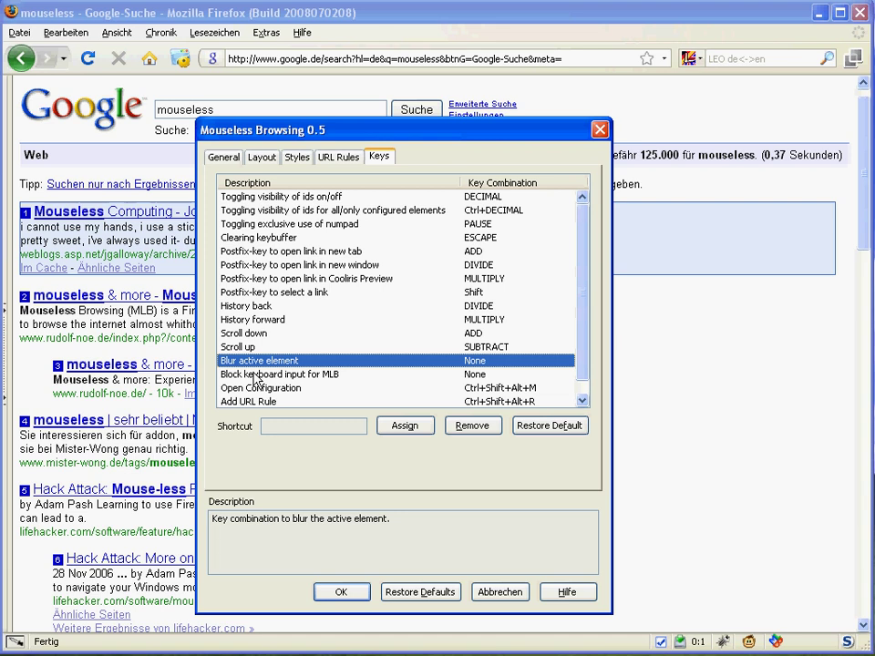
{"action": "left_click", "coordinate": [317, 426]}
{"action": "key", "text": "Escape"}
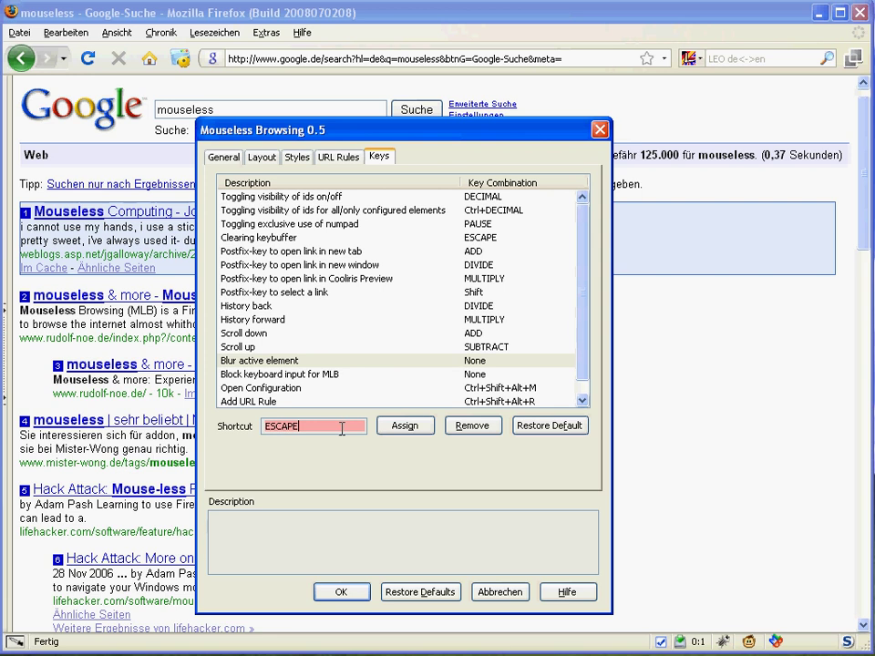
{"action": "left_click", "coordinate": [404, 428]}
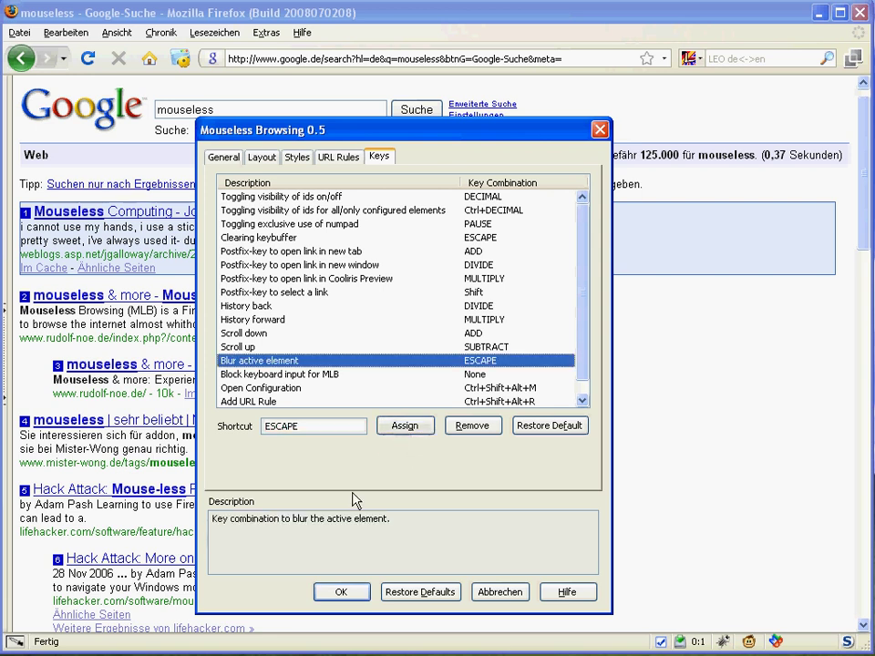
{"action": "left_click", "coordinate": [343, 591]}
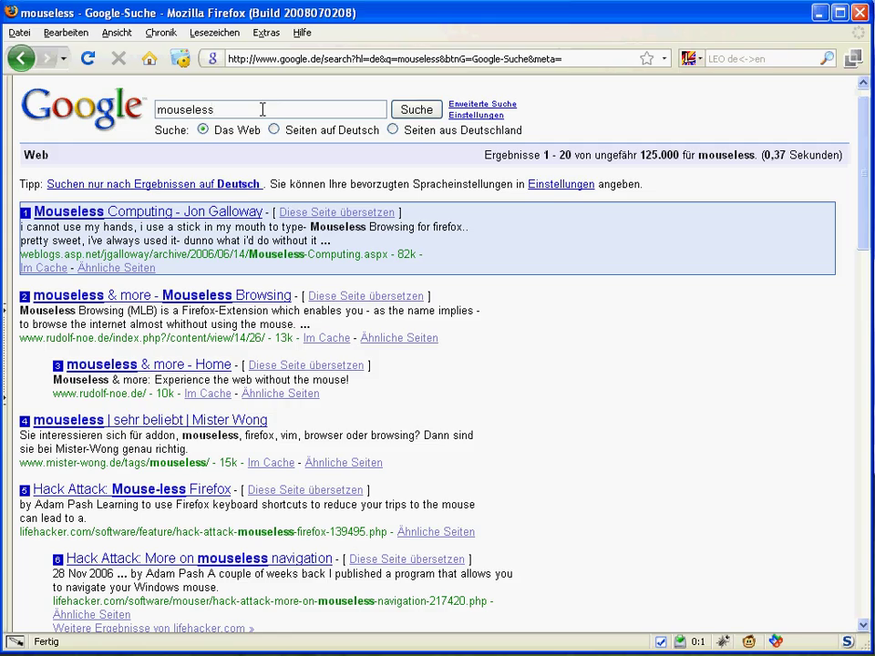
- Look through the Google search results and load yahoo.com in the browser
{"action": "scroll", "coordinate": [262, 110], "scroll_direction": "down", "scroll_amount": 20}
{"action": "scroll", "coordinate": [262, 109], "scroll_direction": "up", "scroll_amount": 3}
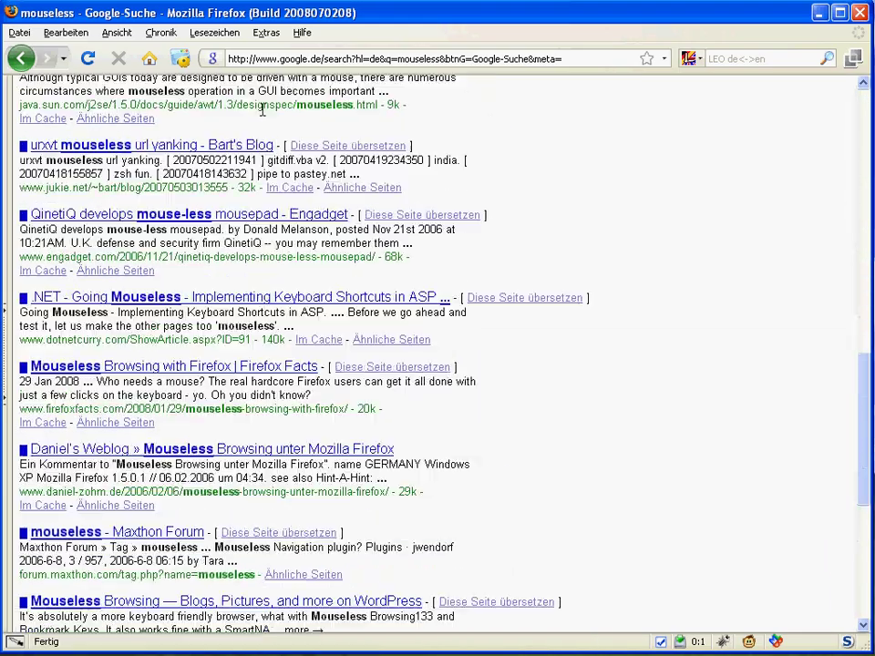
{"action": "scroll", "coordinate": [262, 109], "scroll_direction": "up", "scroll_amount": 17}
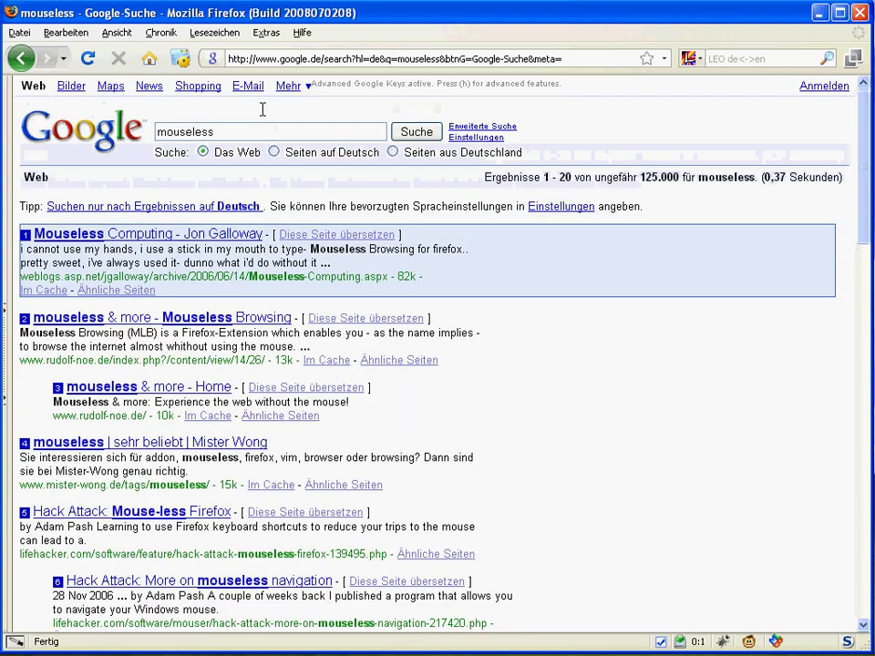
{"action": "key", "text": "ctrl+l"}
{"action": "type", "text": "ba"}
{"action": "key", "text": "BackSpace"}
{"action": "key", "text": "BackSpace"}
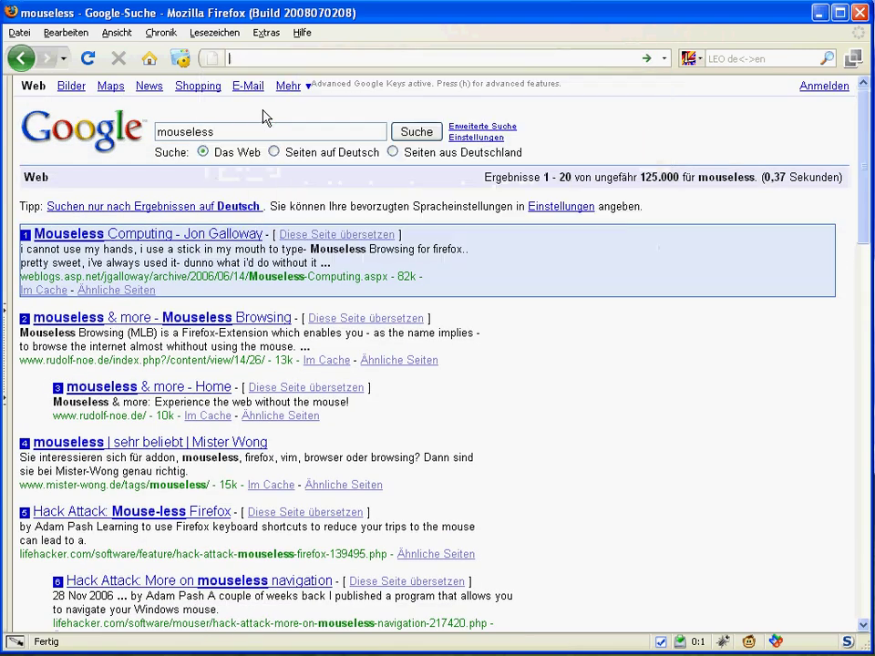
{"action": "type", "text": "yahoo.com"}
{"action": "key", "text": "Return"}
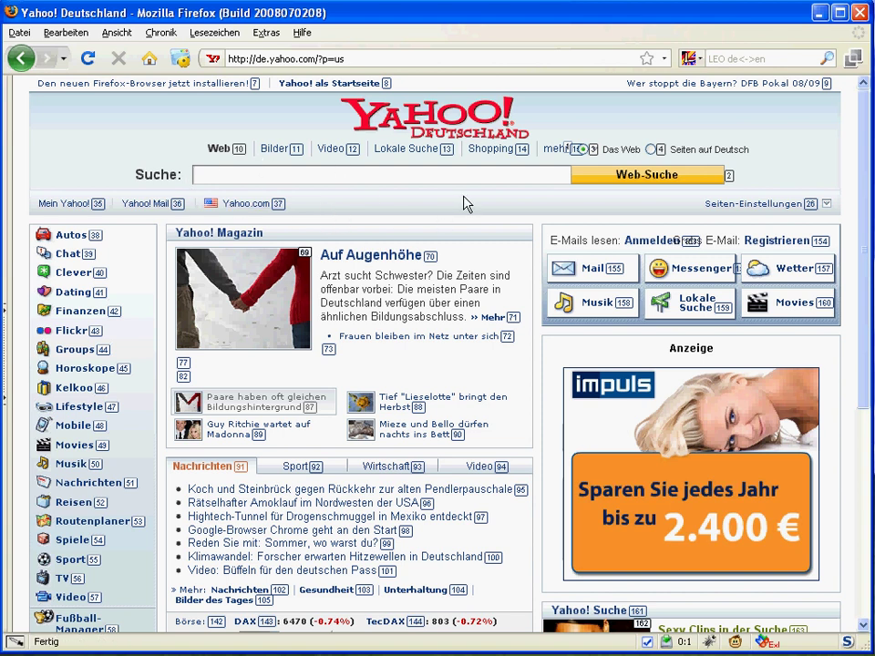
- Enter random test text in the Yahoo search field and clear it again
{"action": "type", "text": "laksjdföalskdjf"}
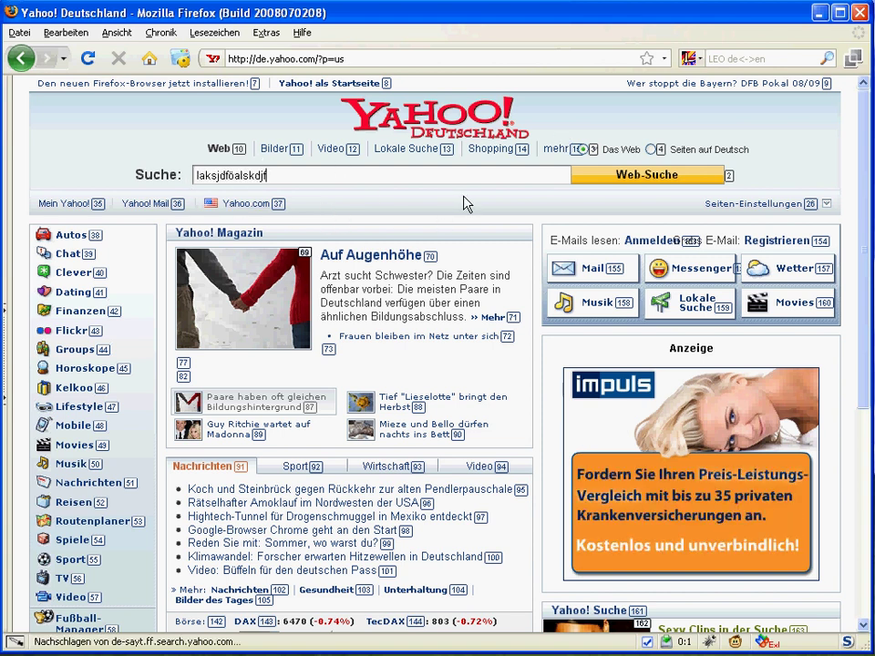
{"action": "key", "text": "BackSpace"}
{"action": "key", "text": "BackSpace"}
{"action": "key", "text": "BackSpace"}
{"action": "key", "text": "BackSpace"}
{"action": "key", "text": "BackSpace"}
{"action": "key", "text": "BackSpace"}
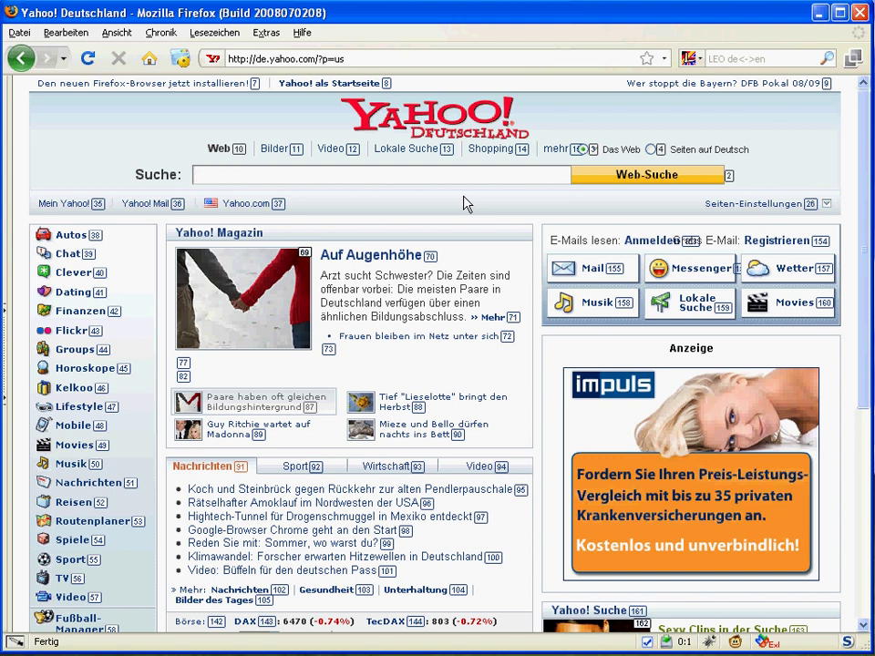
- Switch the id type to the self-defined character set ASDFGHJKL and apply the settings
{"action": "left_click", "coordinate": [767, 642]}
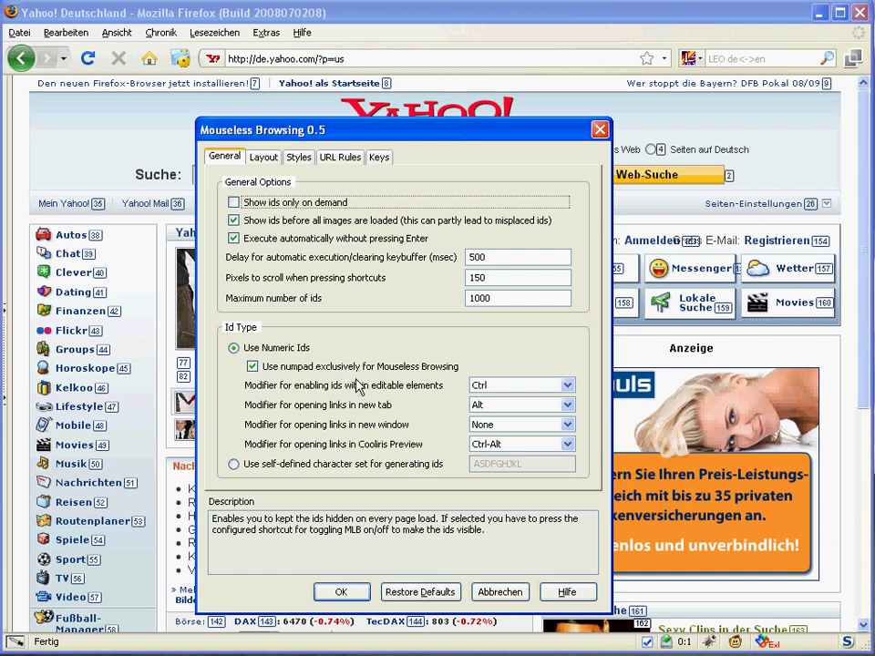
{"action": "left_click", "coordinate": [278, 467]}
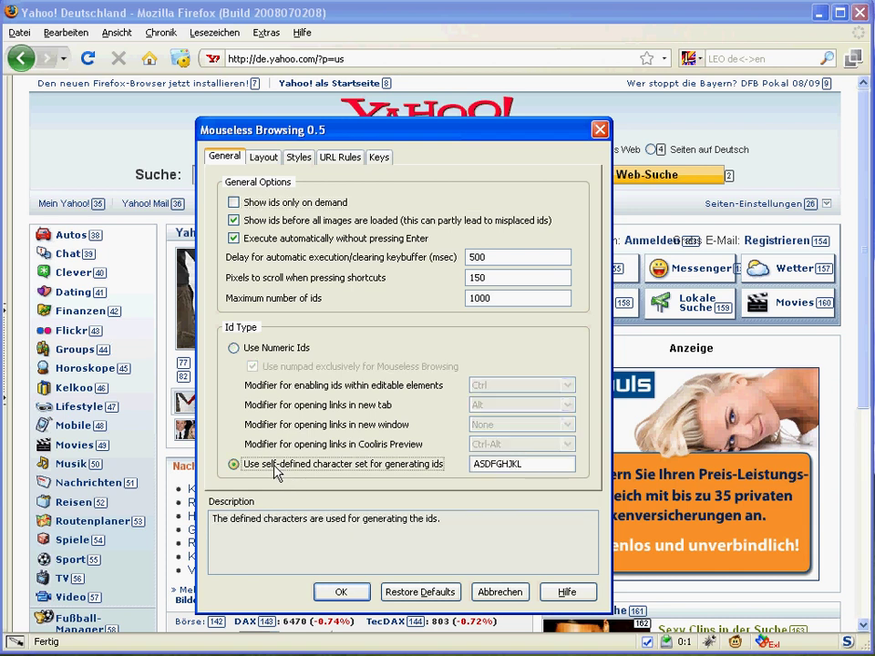
{"action": "left_click", "coordinate": [341, 592]}
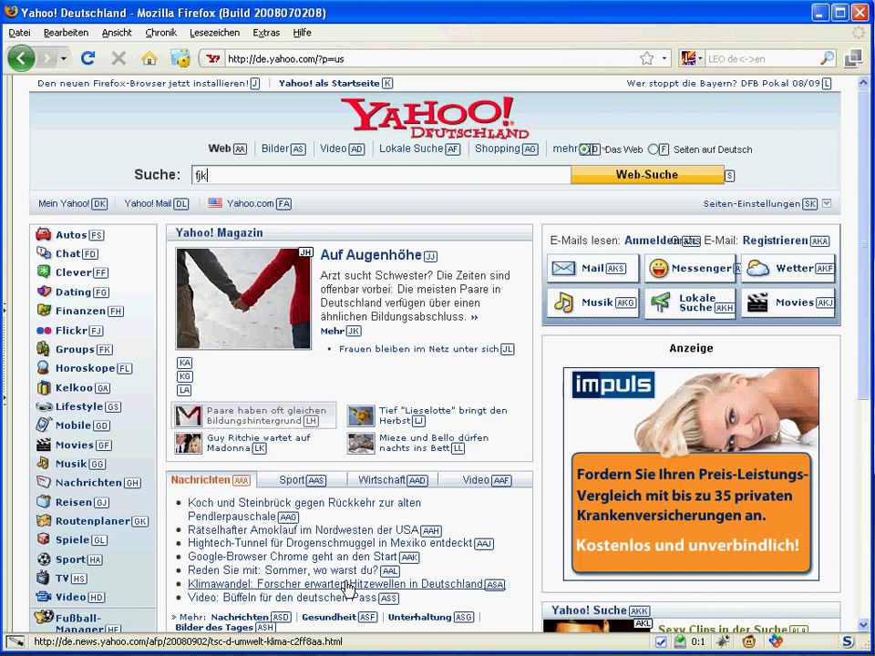
- Enter the characters "fk" in the Yahoo search field as a test and clear them
{"action": "type", "text": "fk"}
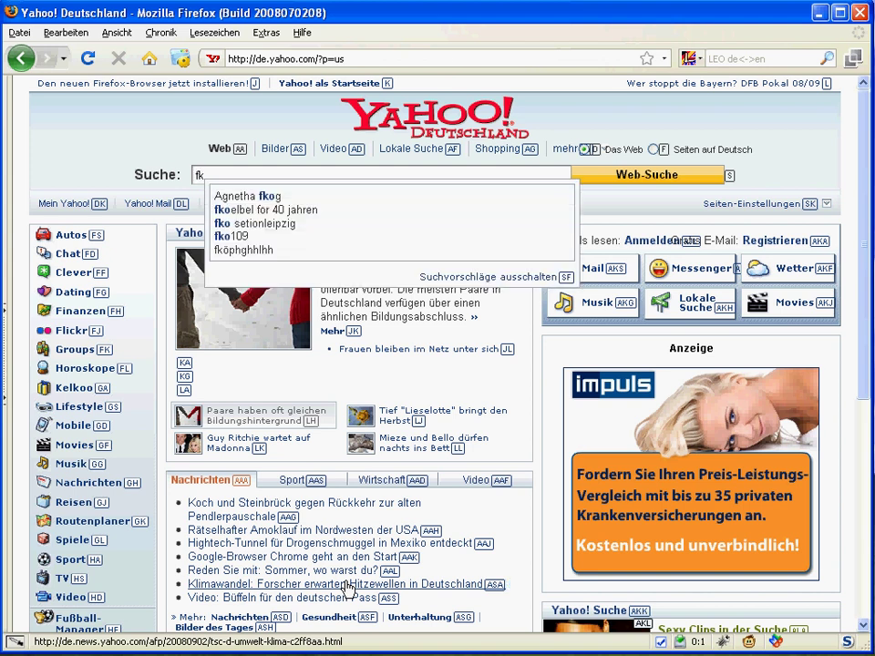
{"action": "key", "text": "BackSpace"}
{"action": "key", "text": "BackSpace"}
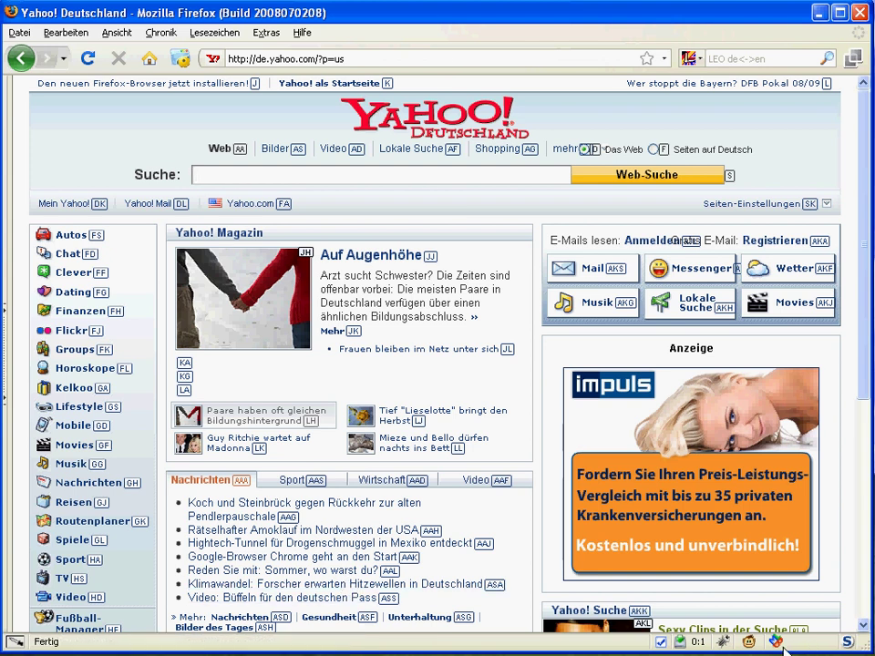
- Assign ESCAPE as the shortcut for "Block keyboard input for MLB" in the Mouseless Browsing settings and apply the change
{"action": "left_click", "coordinate": [814, 647]}
{"action": "left_click", "coordinate": [378, 156]}
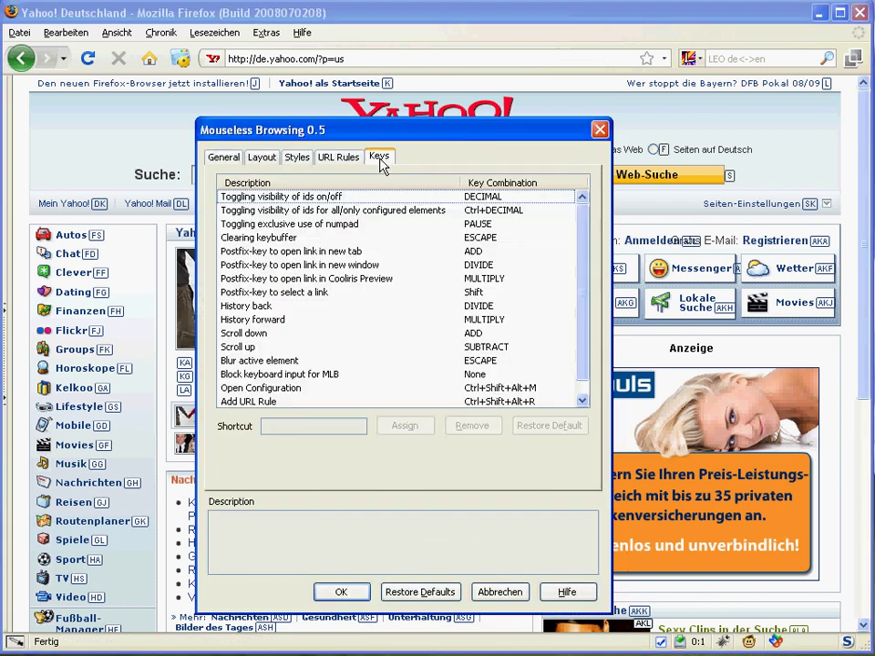
{"action": "left_click", "coordinate": [278, 375]}
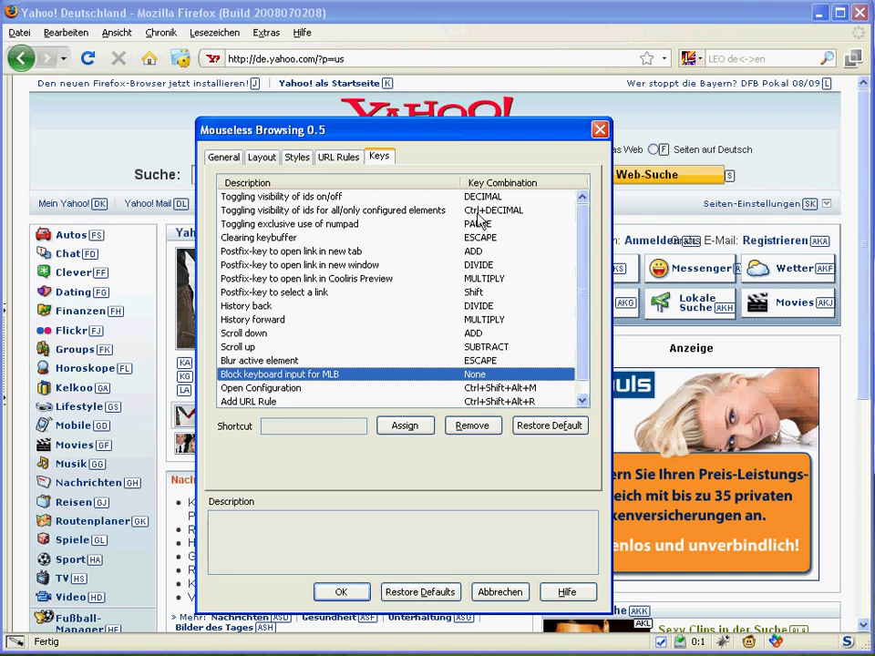
{"action": "left_click", "coordinate": [223, 156]}
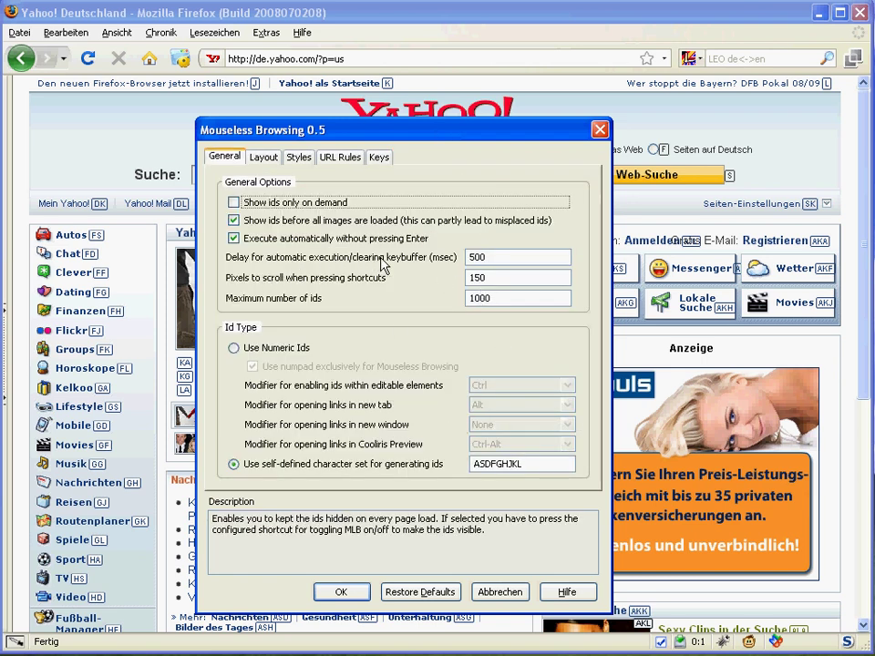
{"action": "left_click", "coordinate": [379, 158]}
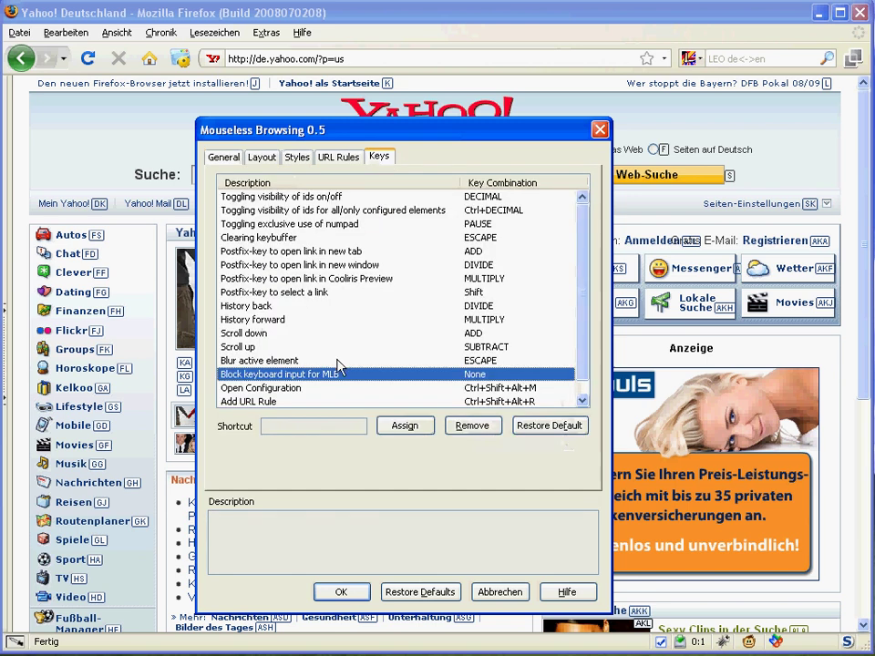
{"action": "left_click", "coordinate": [309, 423]}
{"action": "key", "text": "Escape"}
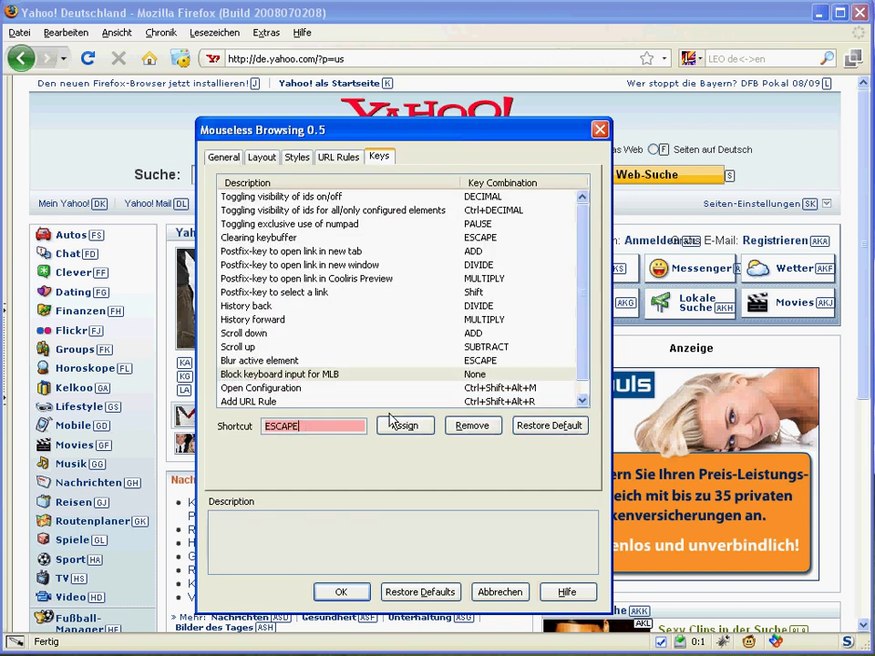
{"action": "left_click", "coordinate": [410, 425]}
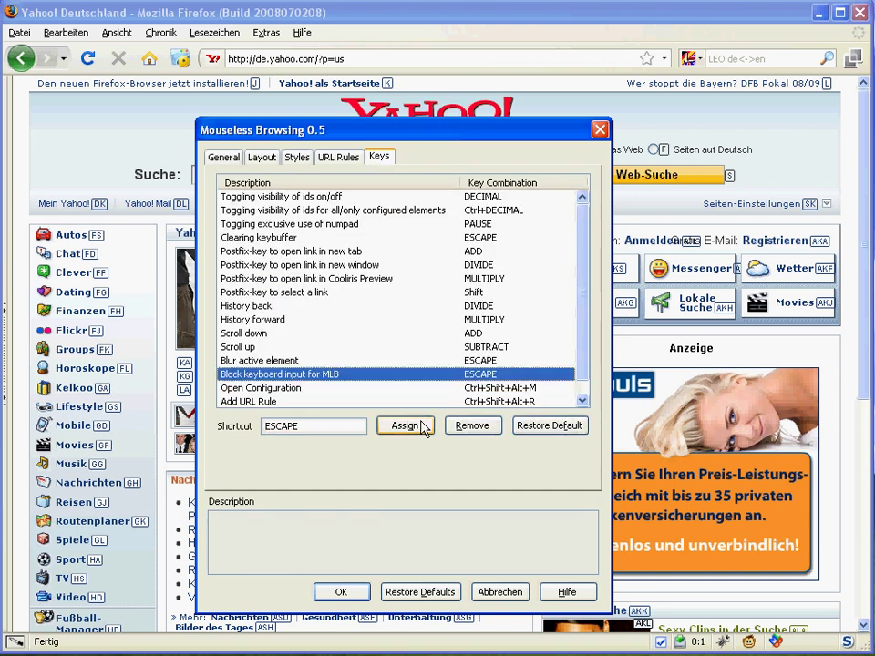
{"action": "left_click", "coordinate": [339, 593]}
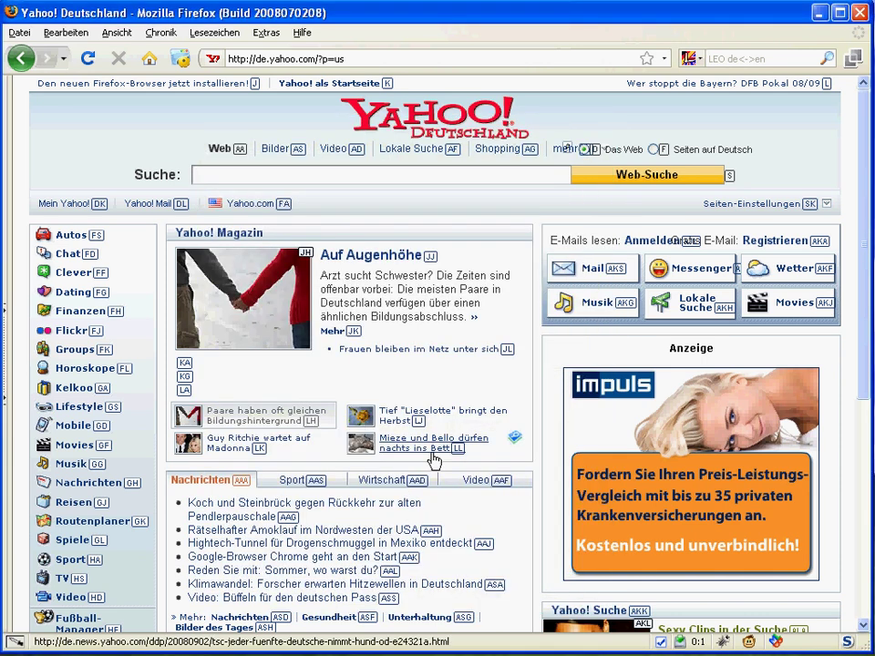
- Open the Finanzen link on the Yahoo page through its id FH
{"action": "key", "text": "f"}
{"action": "key", "text": "h"}
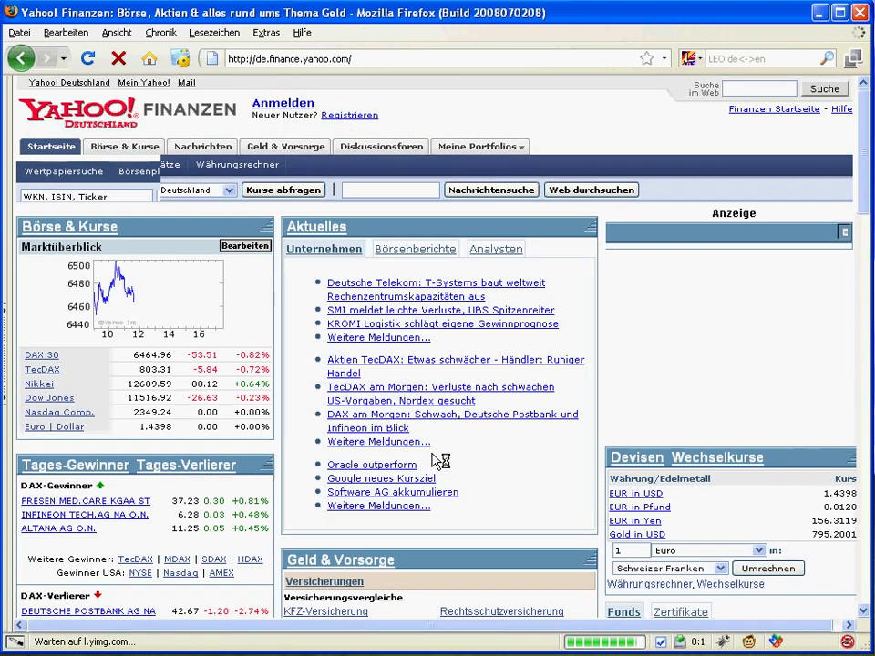
- Load the Mouseless Browsing page on mouseless.de from the address suggestions for "h"
{"action": "key", "text": "BackSpace"}
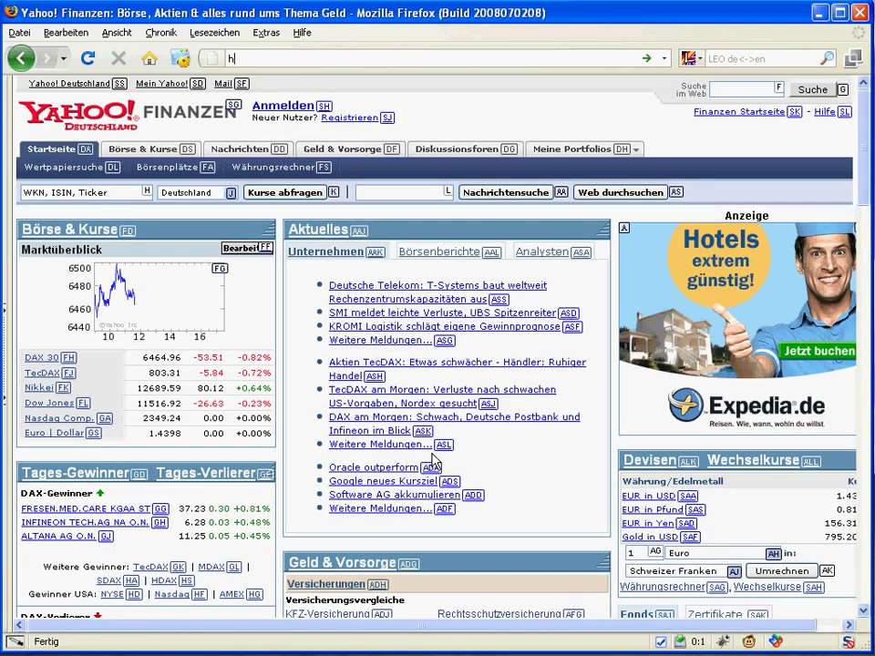
{"action": "type", "text": "h"}
{"action": "key", "text": "Down"}
{"action": "key", "text": "Return"}
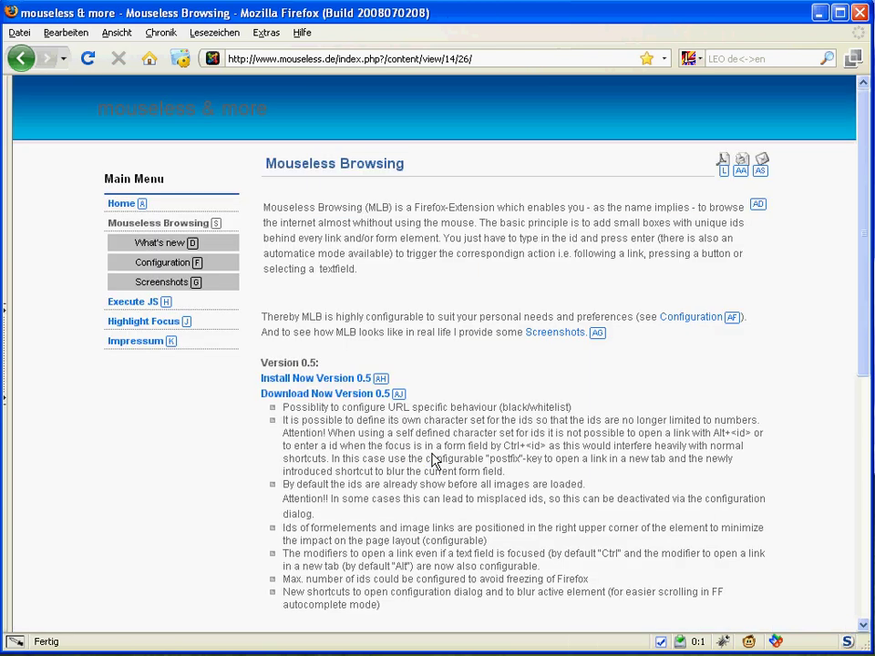